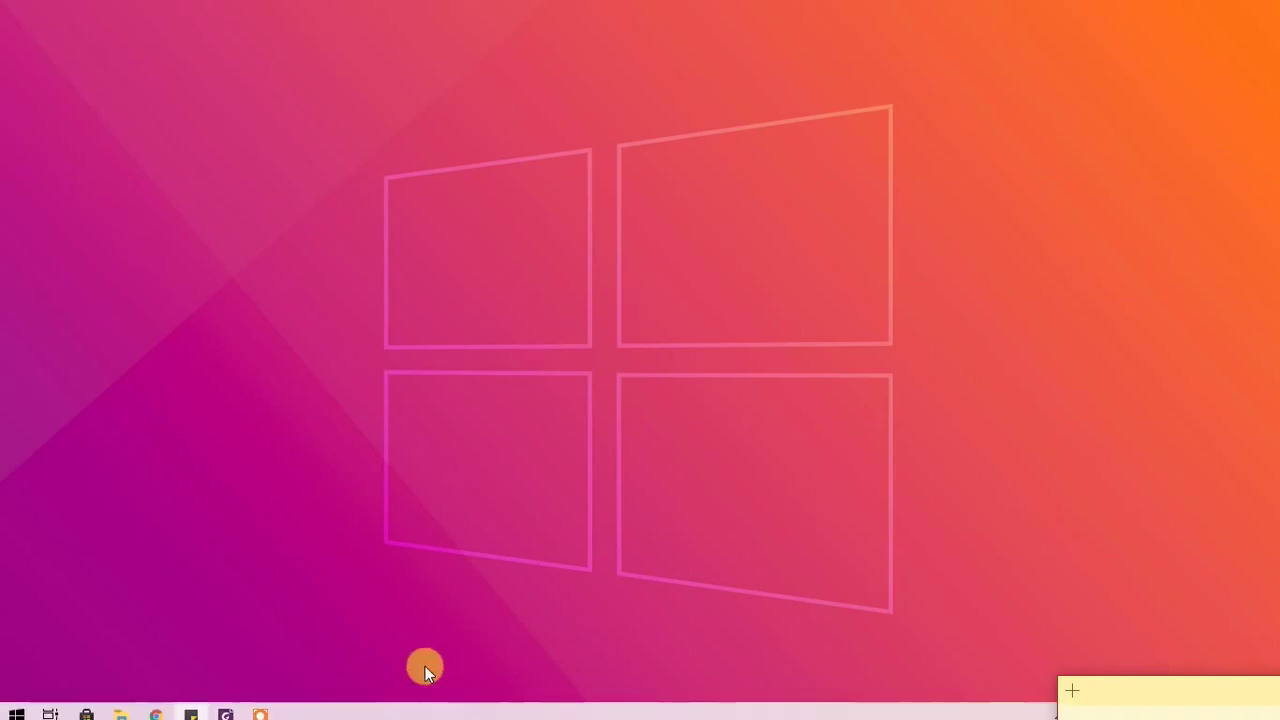
Step: Switch to Chrome and open the "1.2.1.3 Lab - Compare Data with a Hash" document from the course's lab index
key("super")
left_click(158, 709)
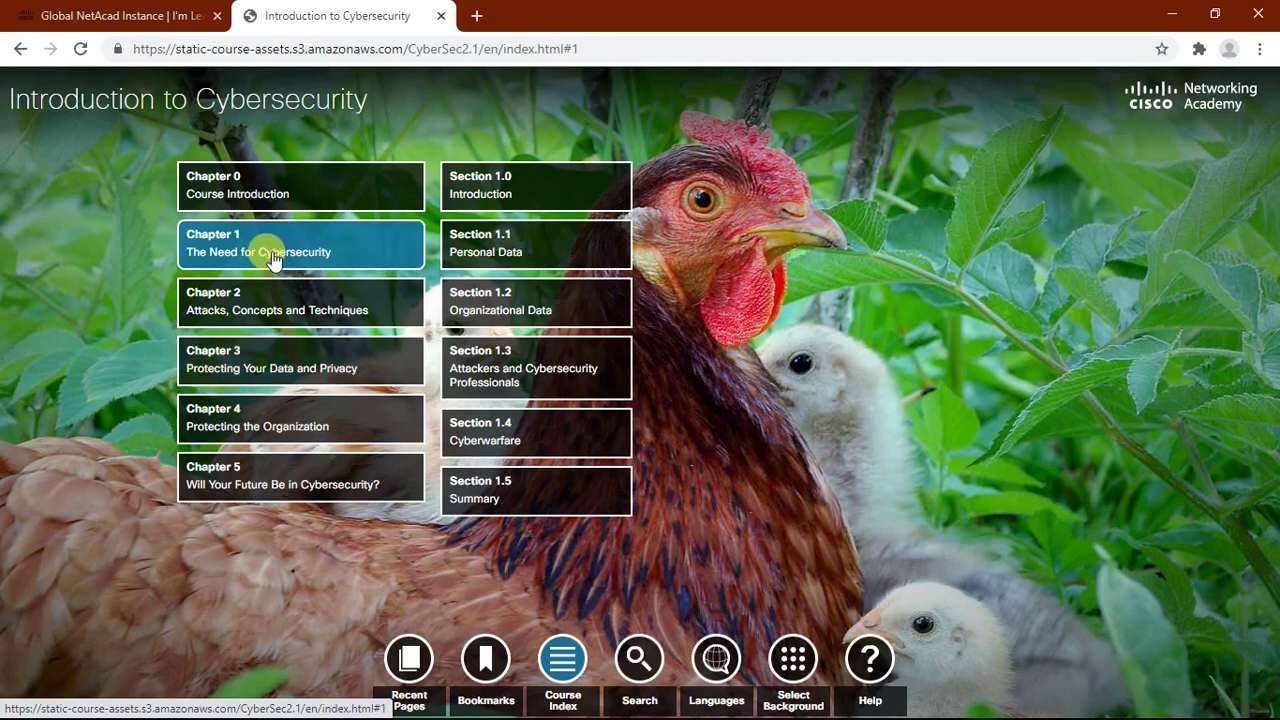
left_click(560, 662)
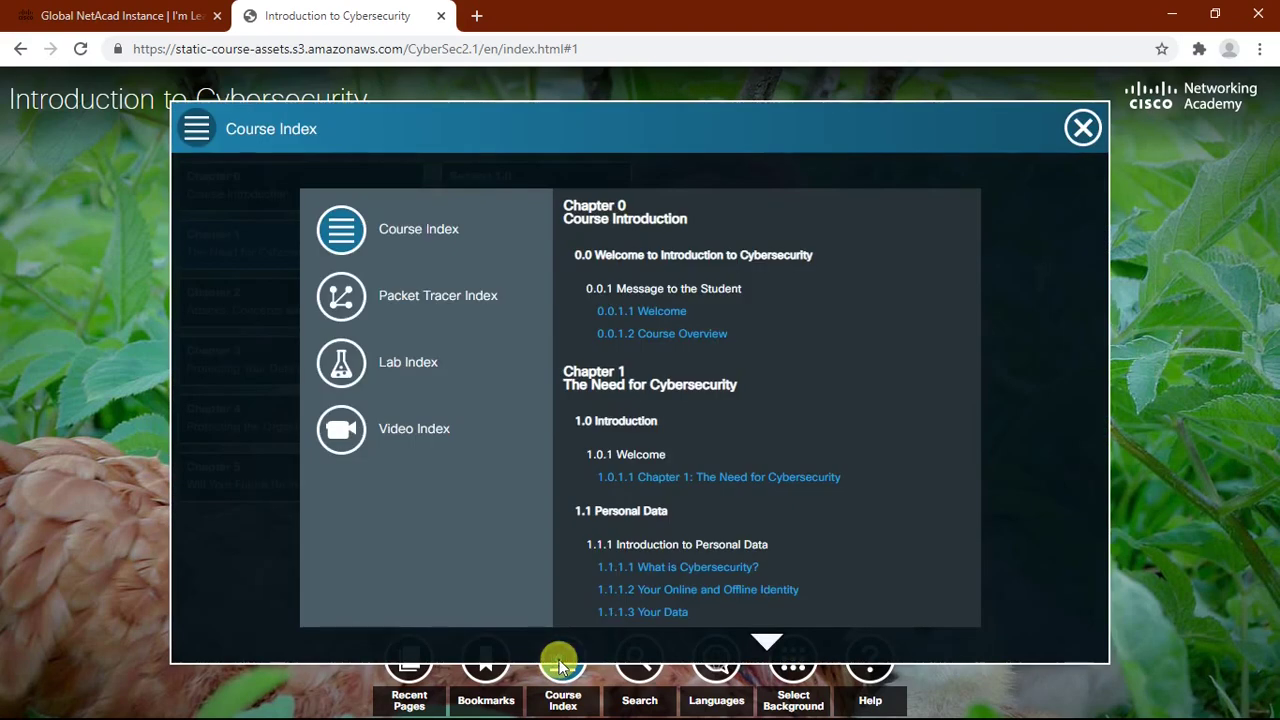
left_click(338, 366)
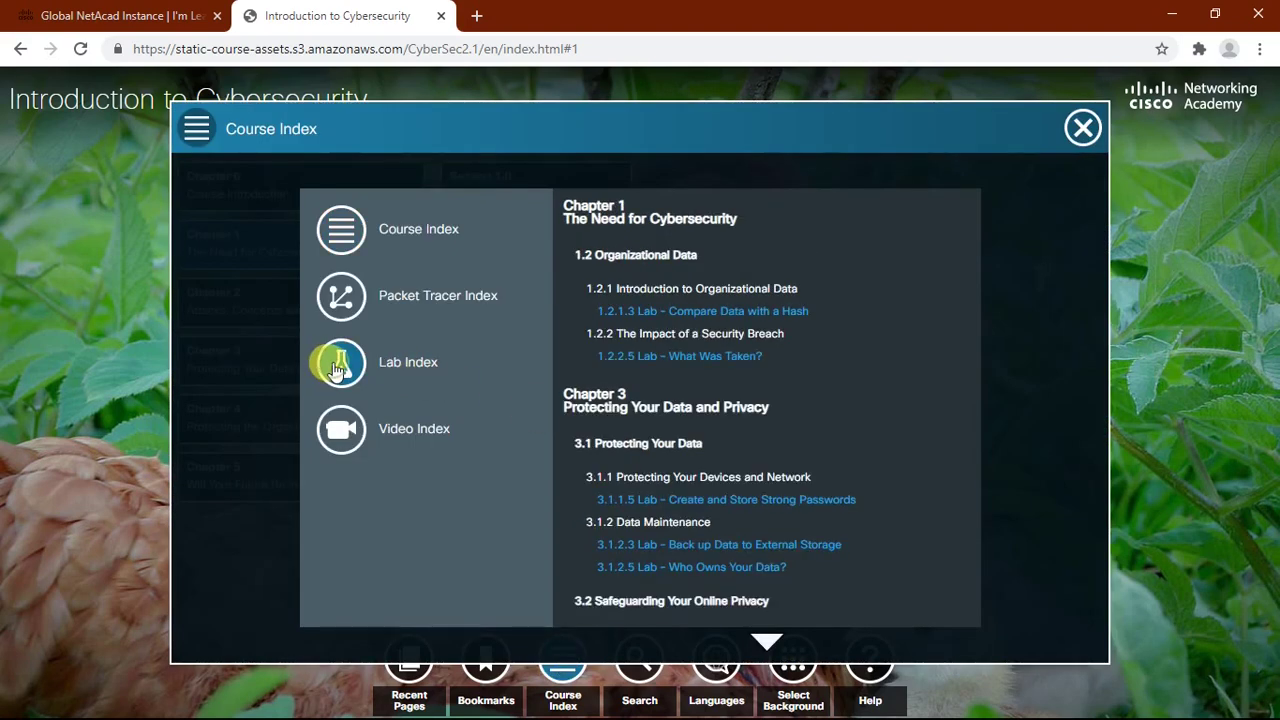
left_click(716, 318)
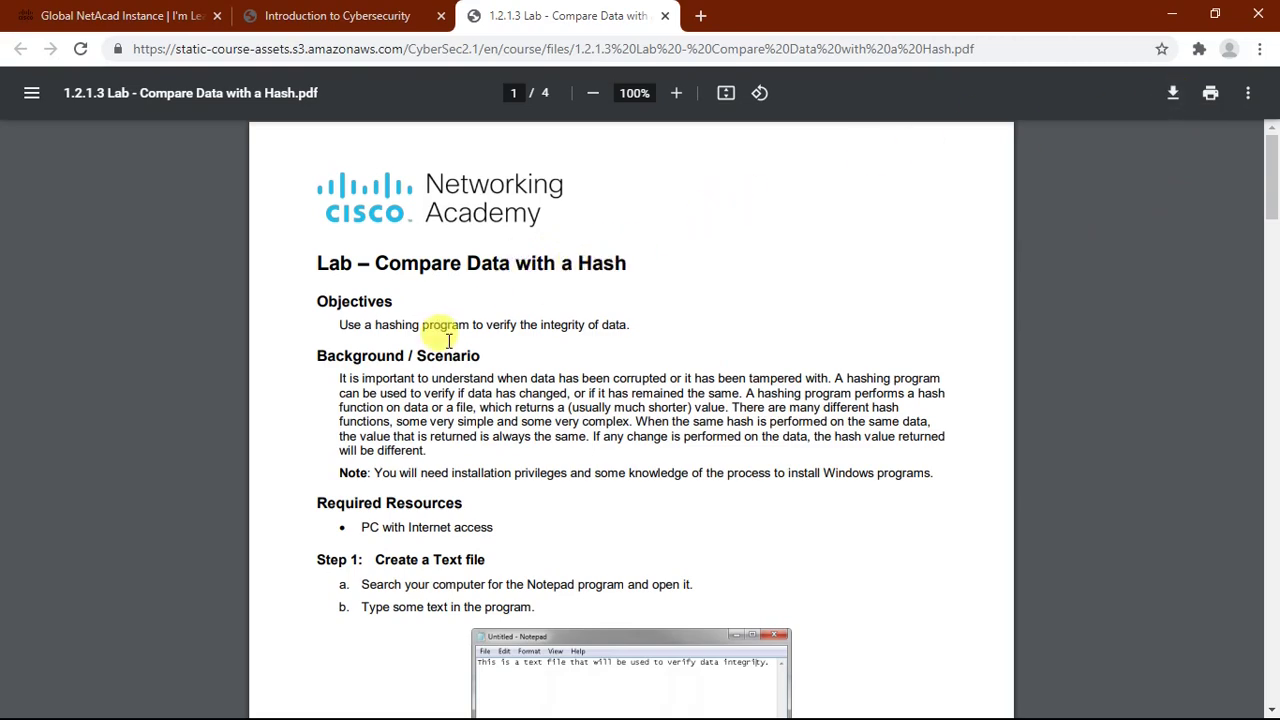
Step: Switch to Foxit PhantomPDF and read the objectives and background of the Compare Data with a Hash lab
key("super")
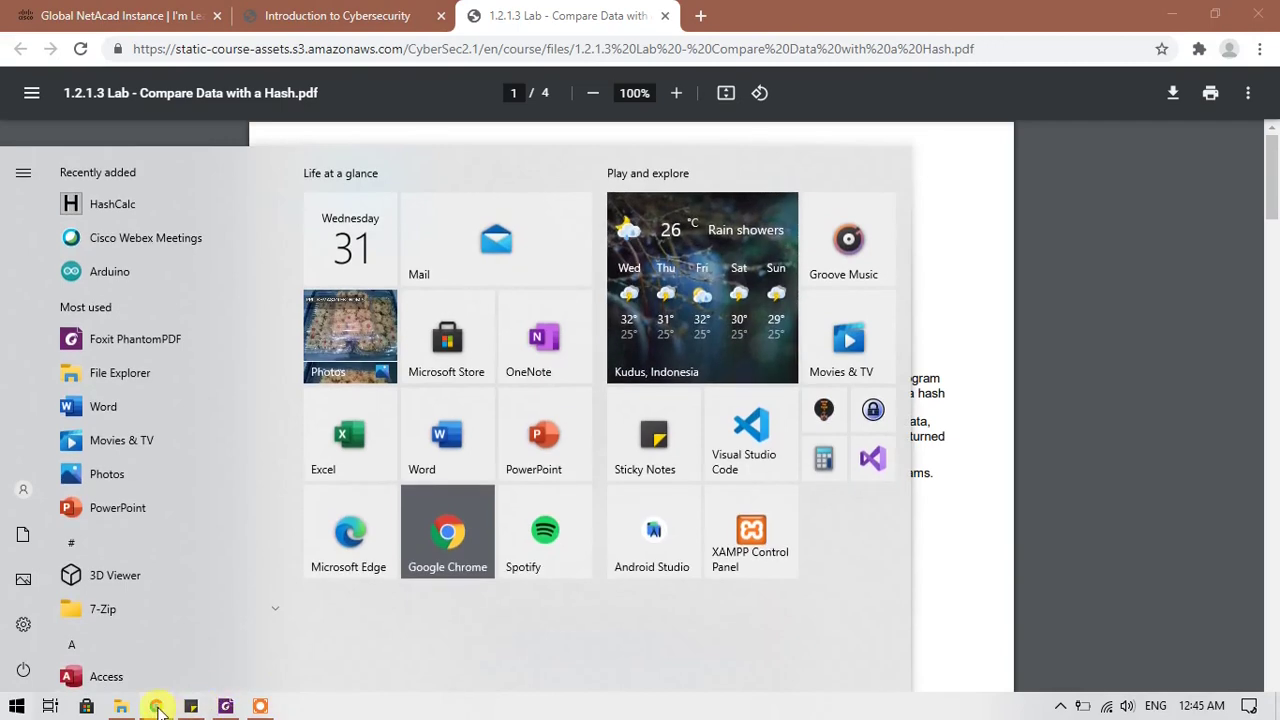
left_click(228, 708)
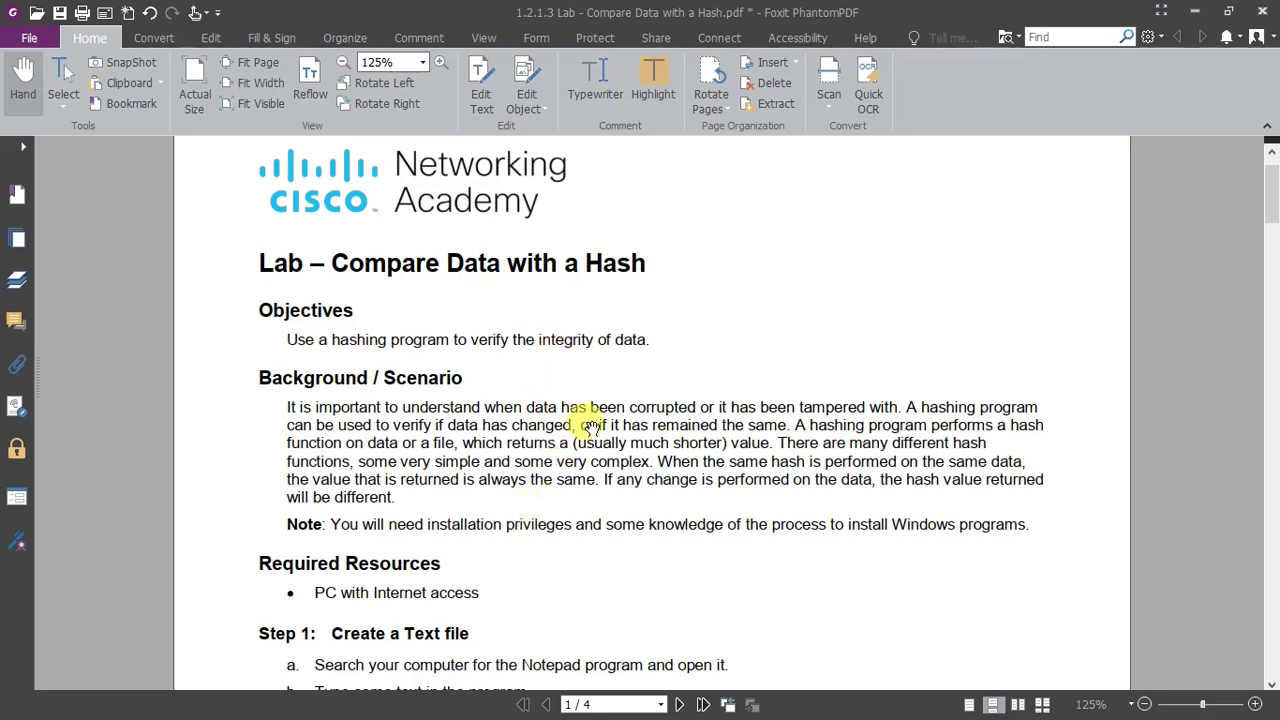
scroll(638, 335, "down", 2)
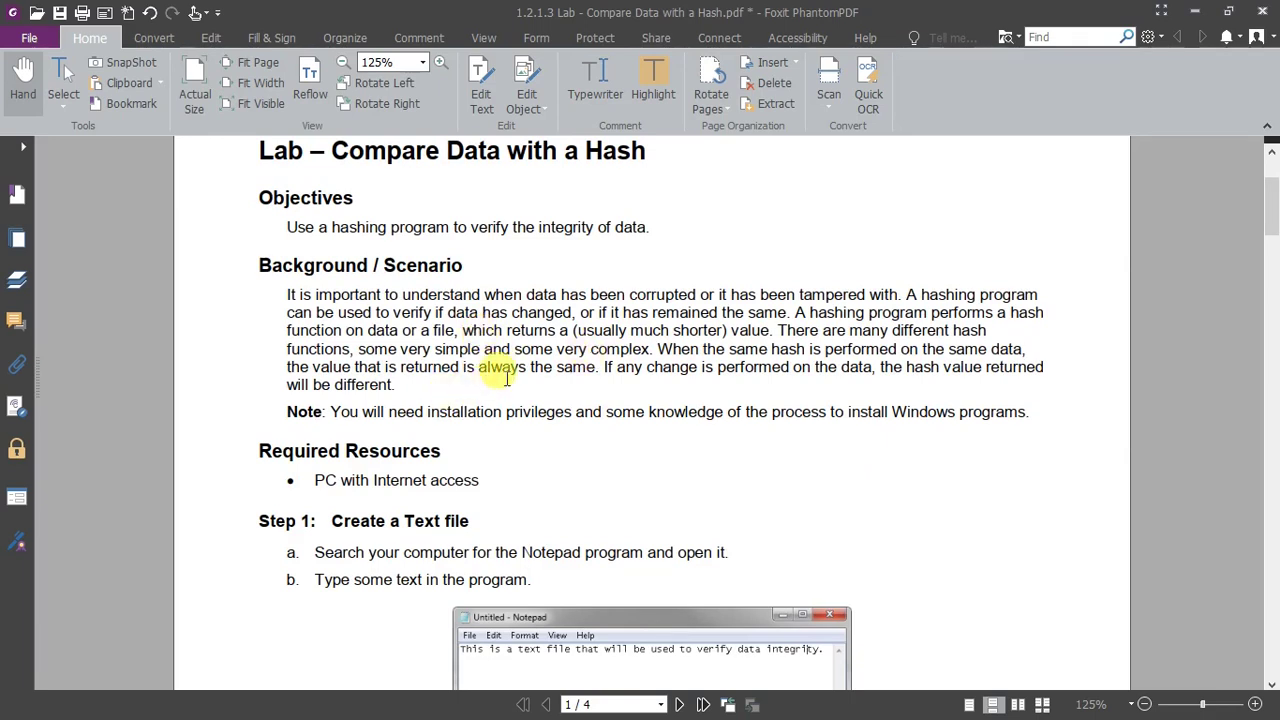
Step: Open Notepad and place its window lower down so the lab's Step 1 sample text stays readable
key("super")
type("notepa")
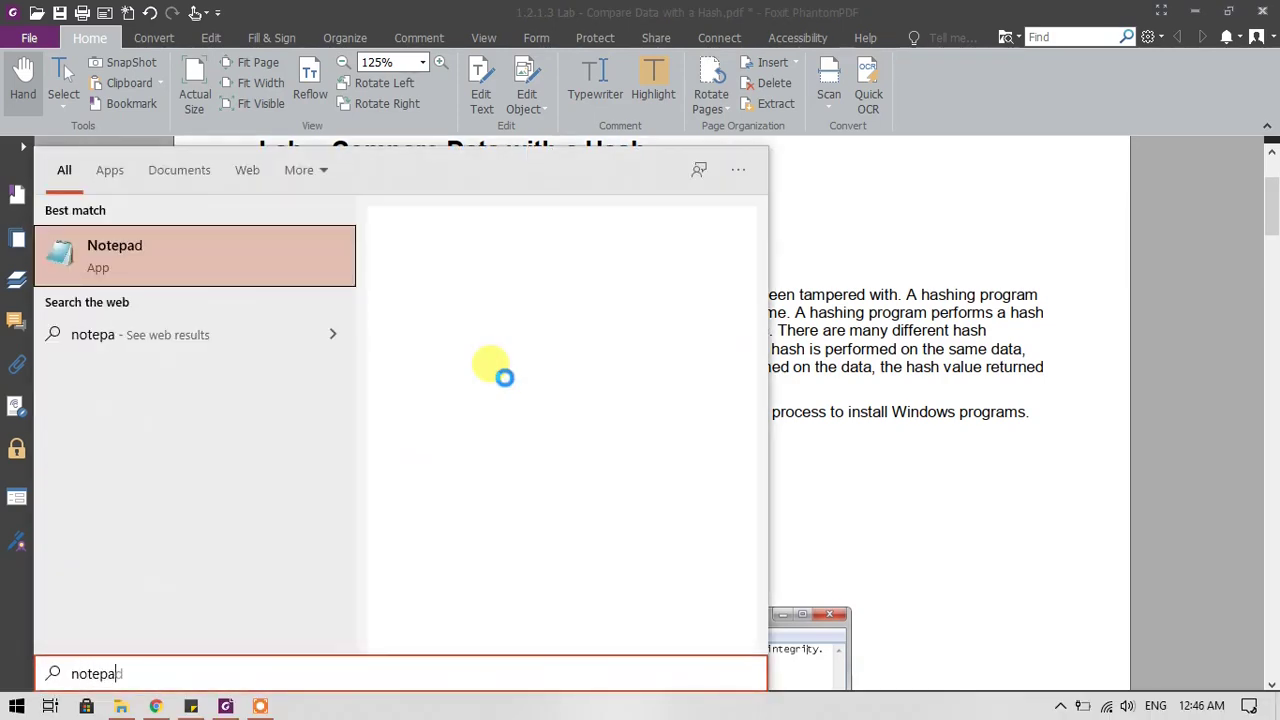
key("Return")
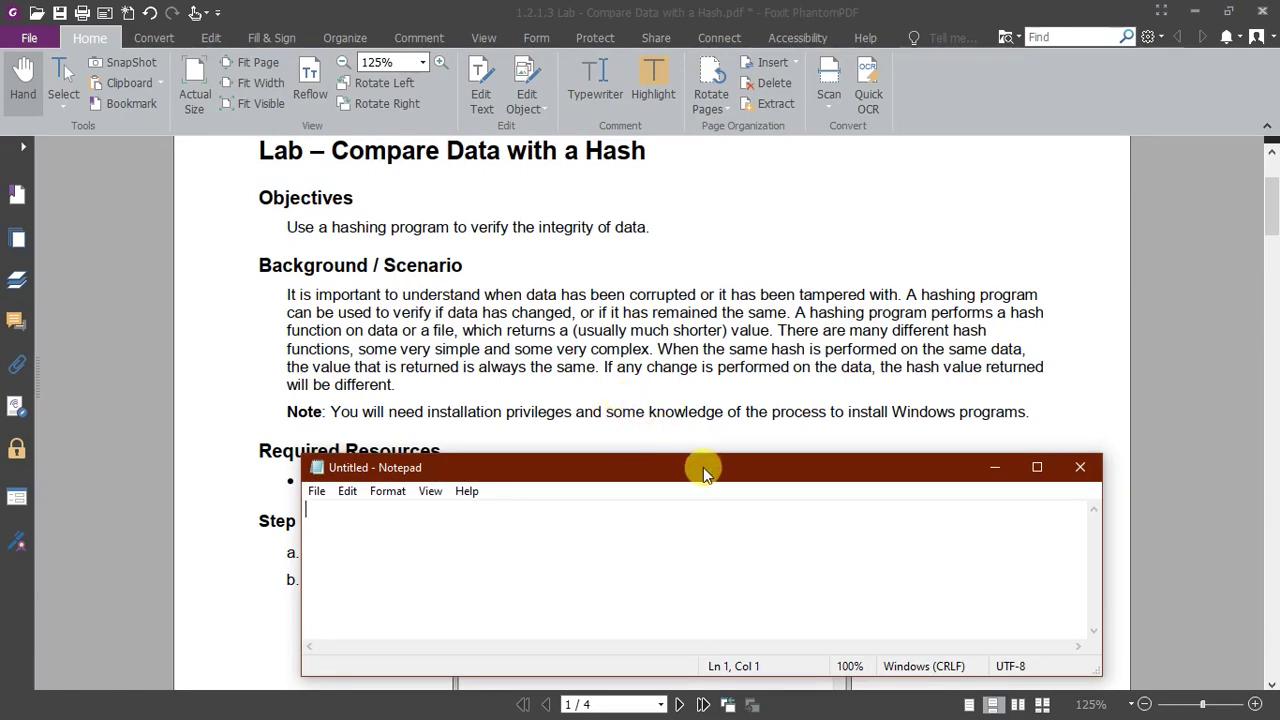
left_click_drag(703, 467, 680, 568)
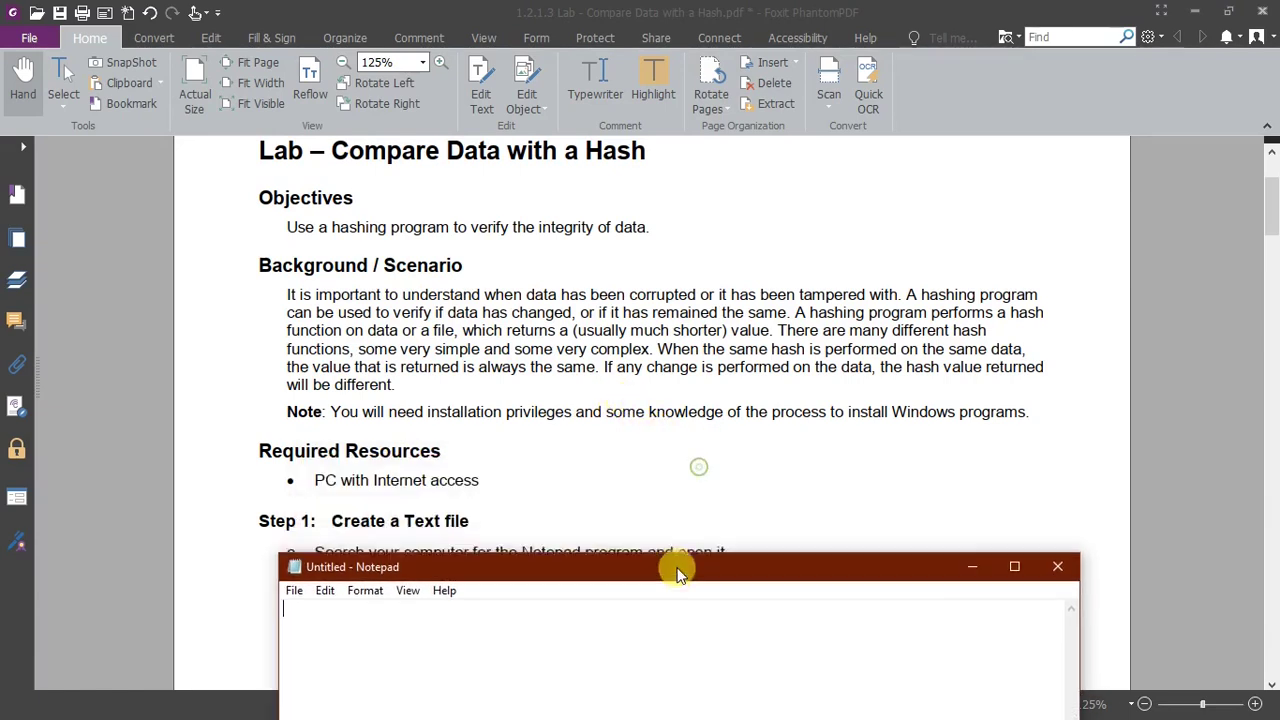
scroll(640, 400, "down", 4)
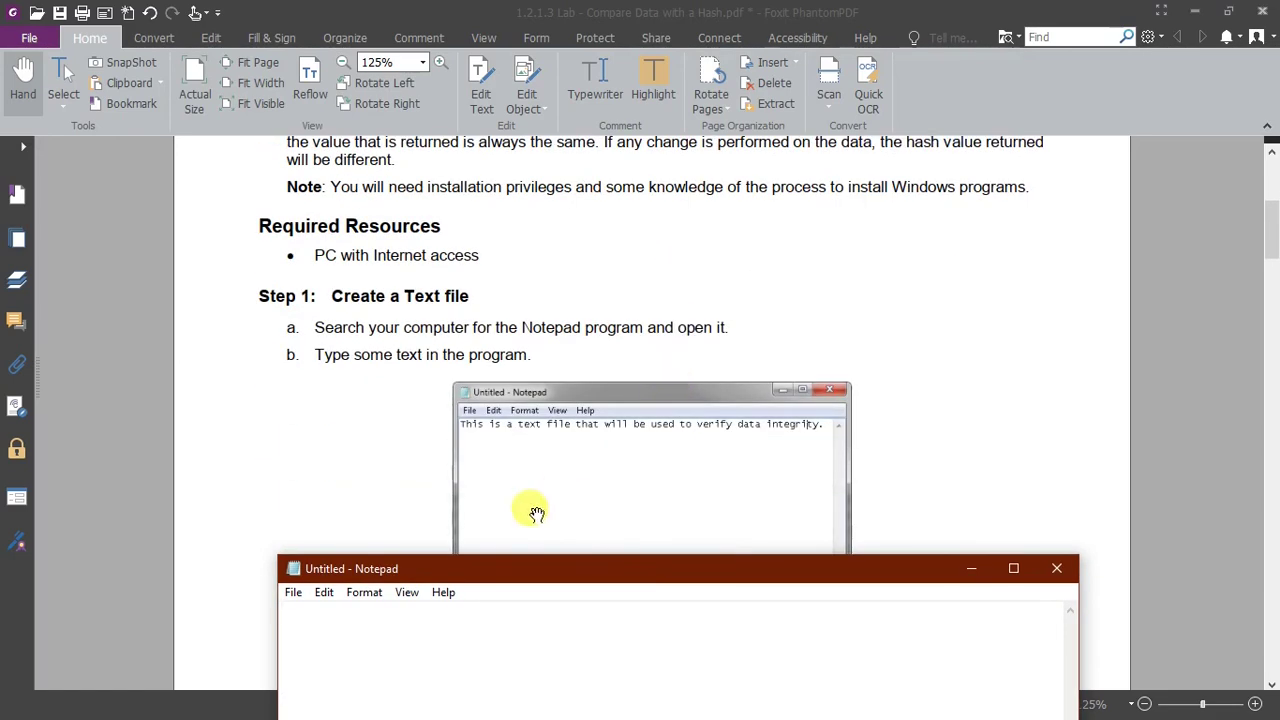
Step: Write "This is a text file that will be used to verify data integrity" in the empty Notepad document
type("This is a tex")
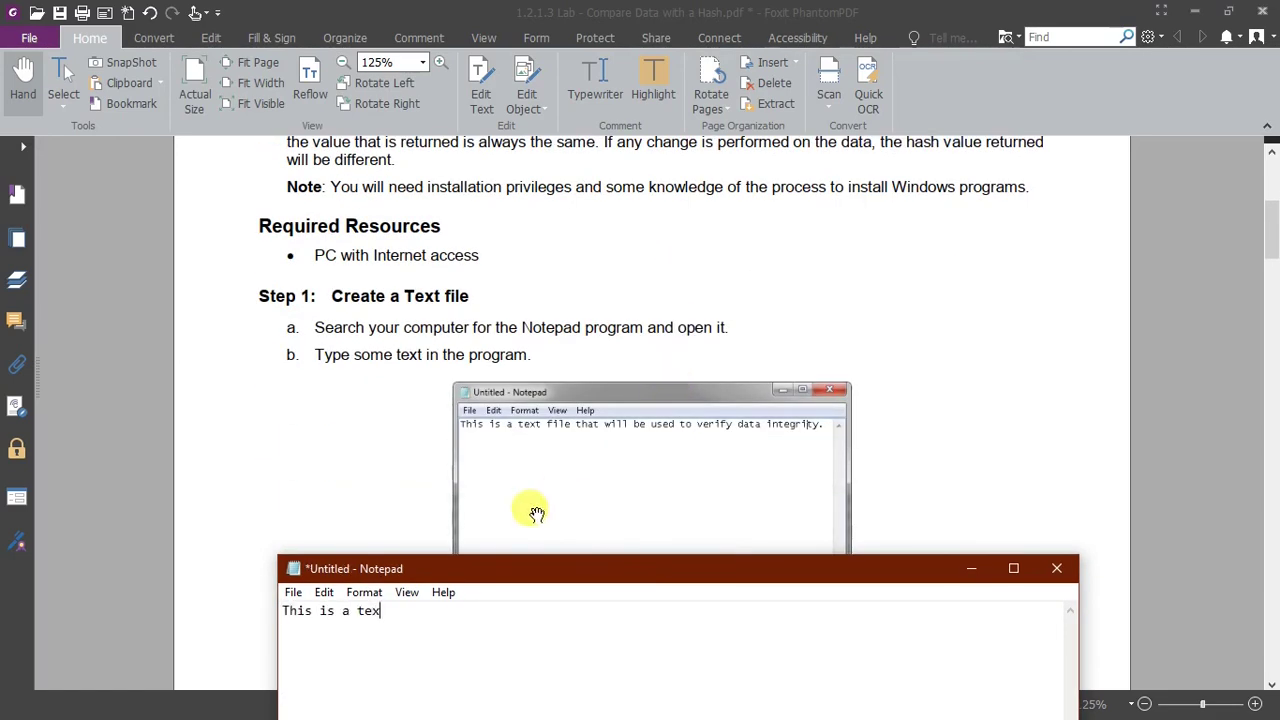
type("t file that will be used to verif")
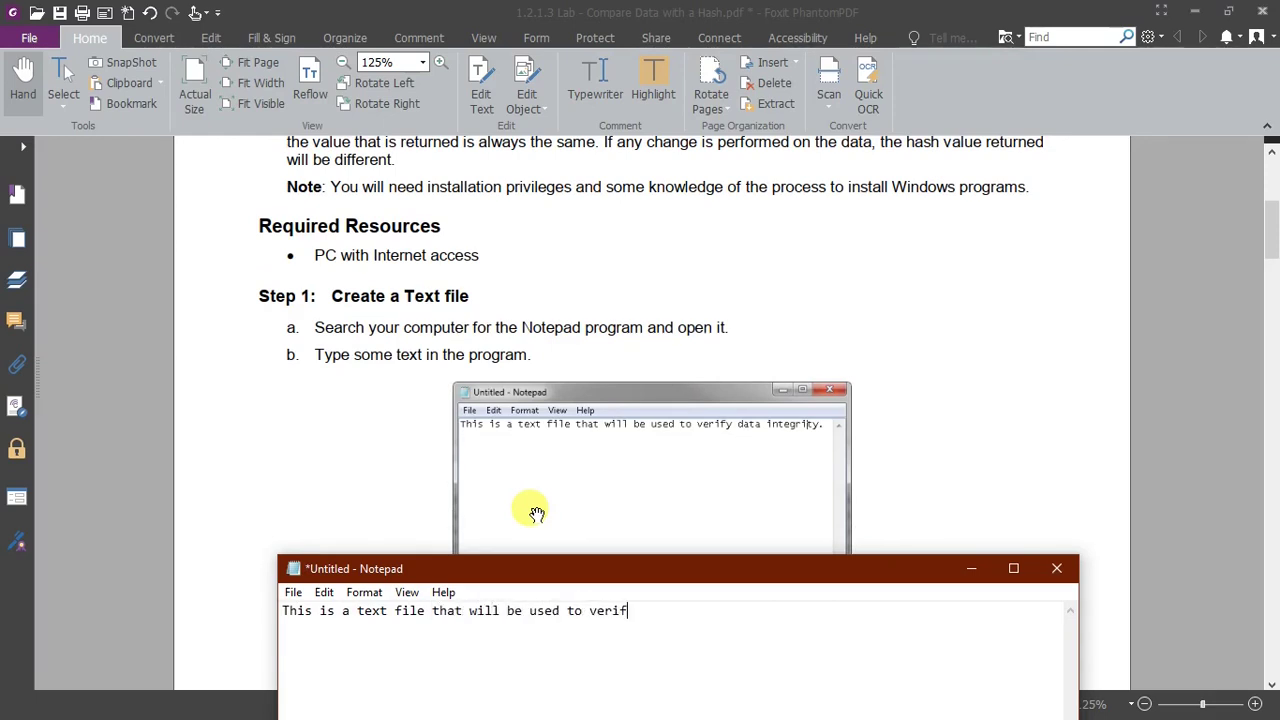
type("y data integrity")
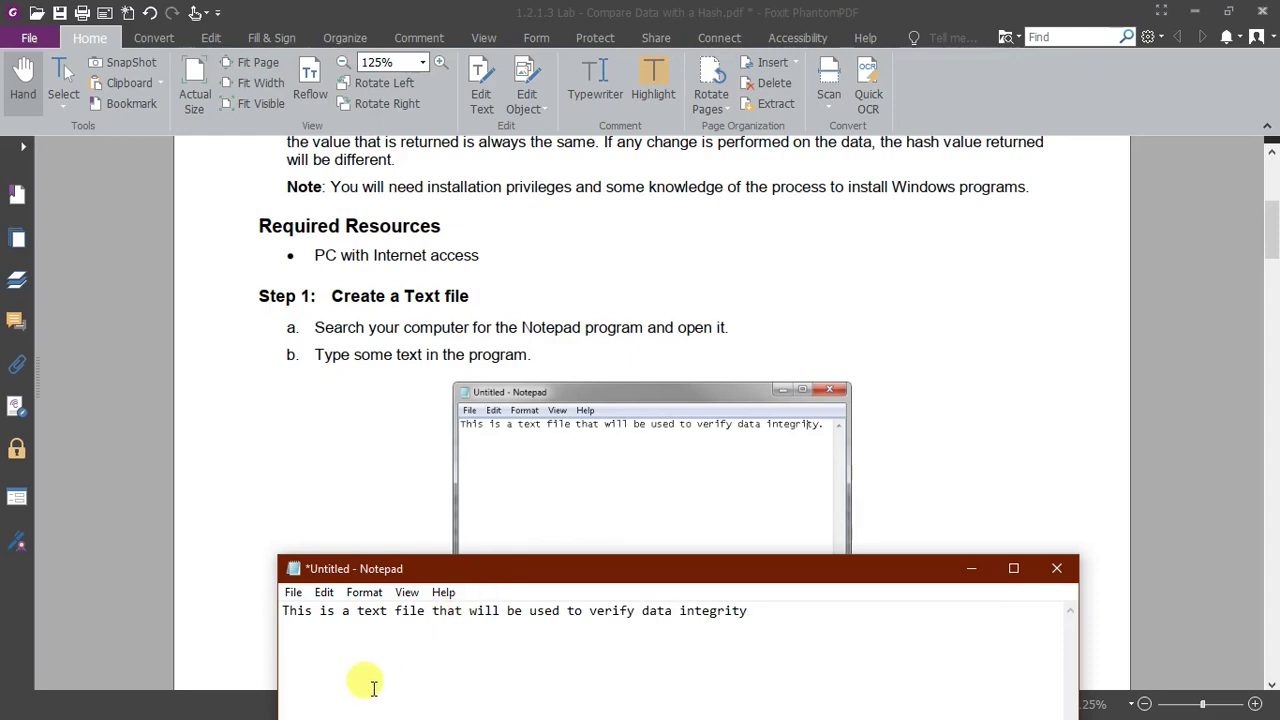
Step: Save the text file to the Desktop as Hash.txt and close Notepad
left_click(294, 593)
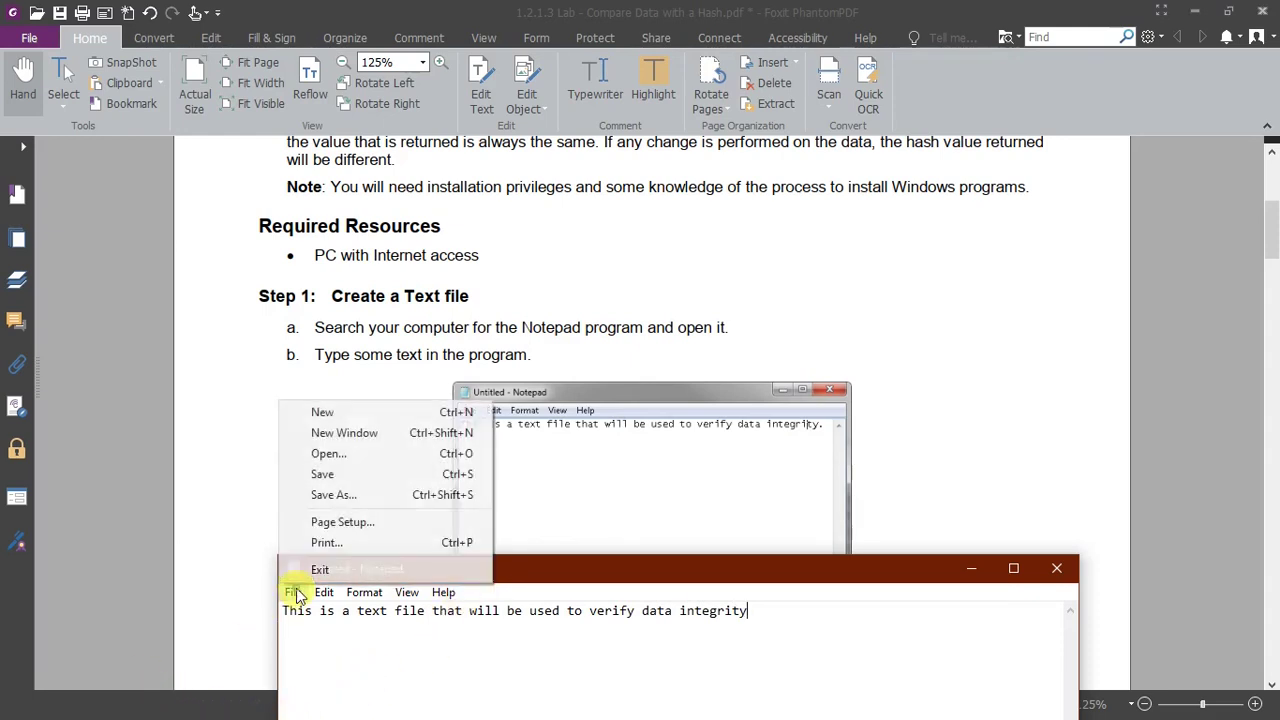
left_click(355, 476)
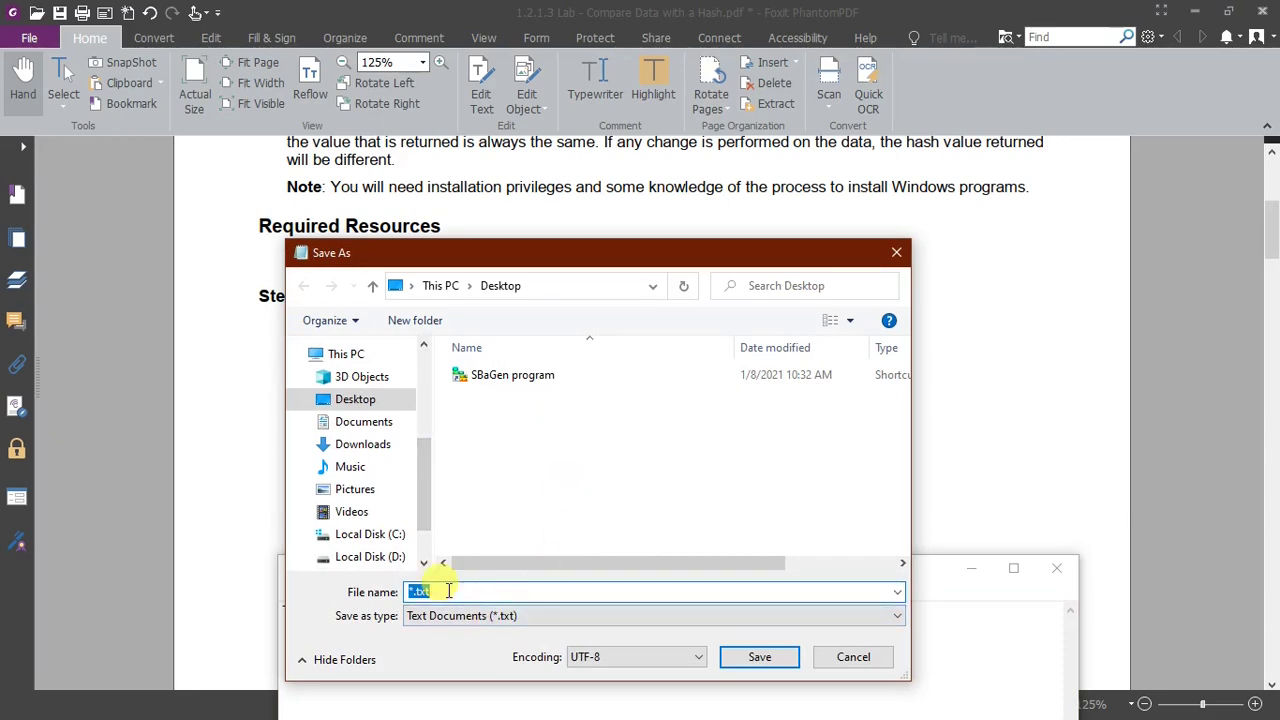
type("Hash")
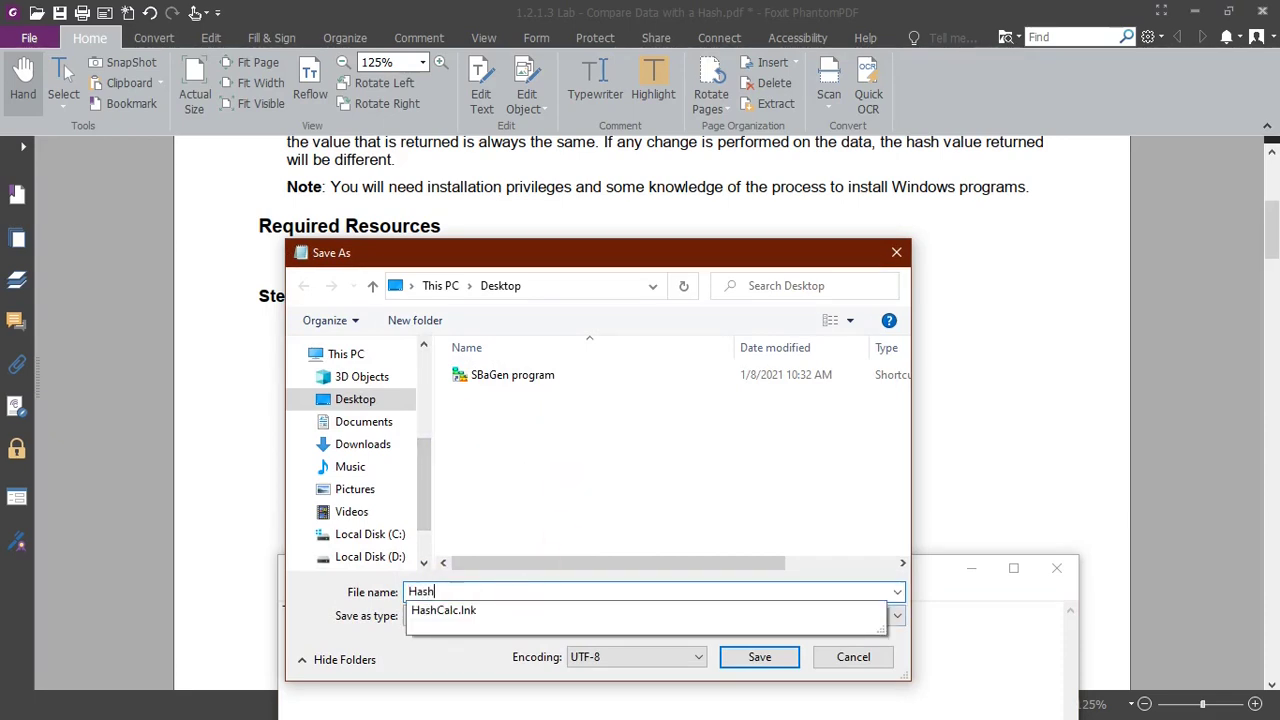
type(".txt")
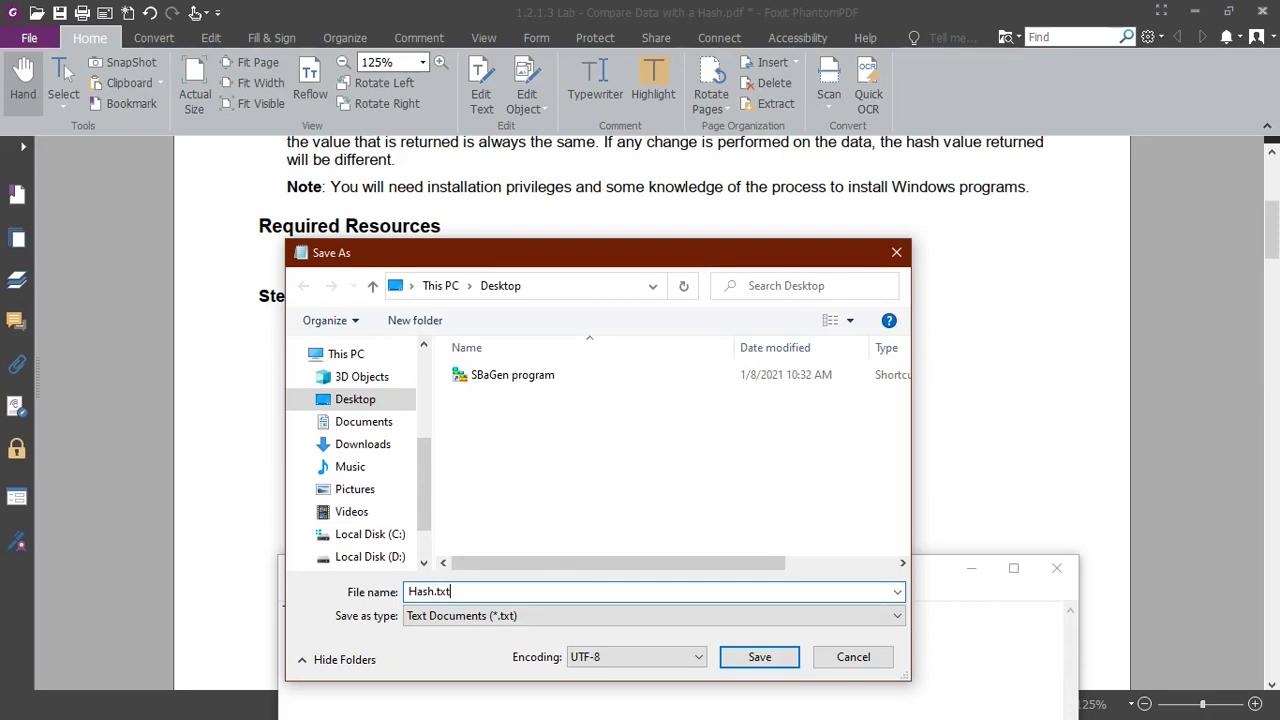
left_click(778, 665)
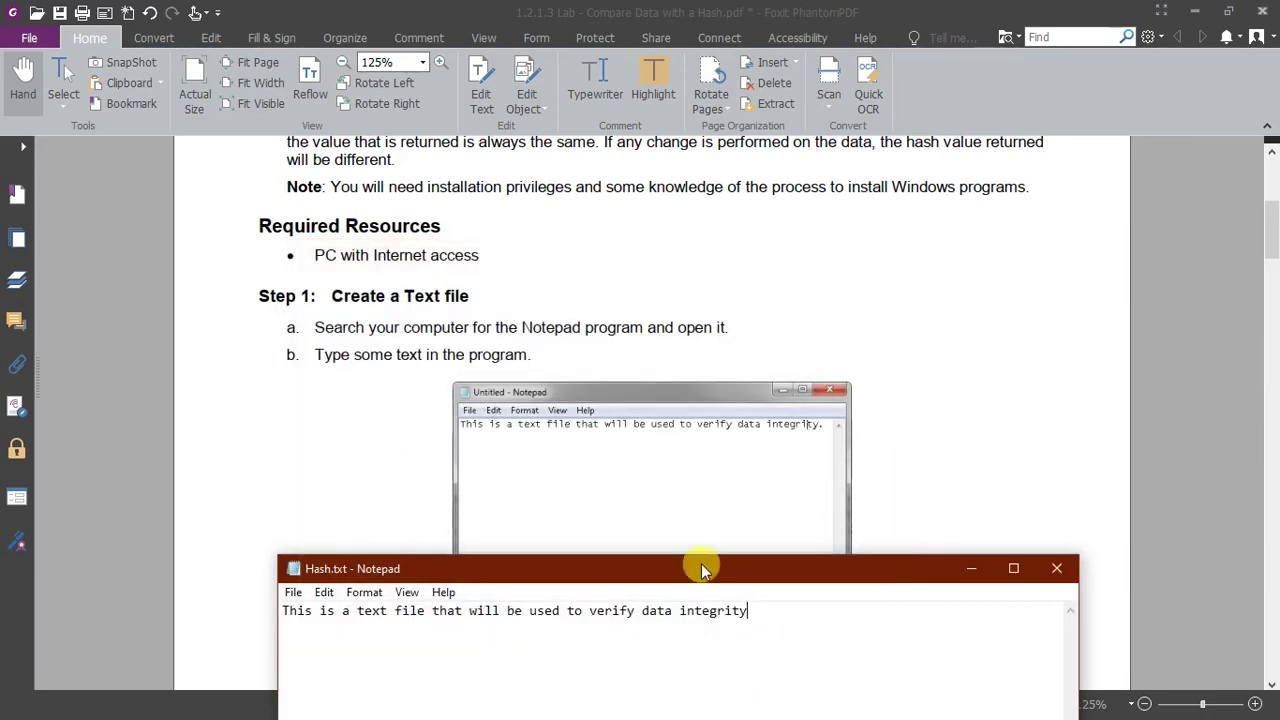
left_click(1056, 567)
Step: Follow the link in the lab's Step 2 to open the SlavaSoft download page in the browser
scroll(666, 346, "down", 5)
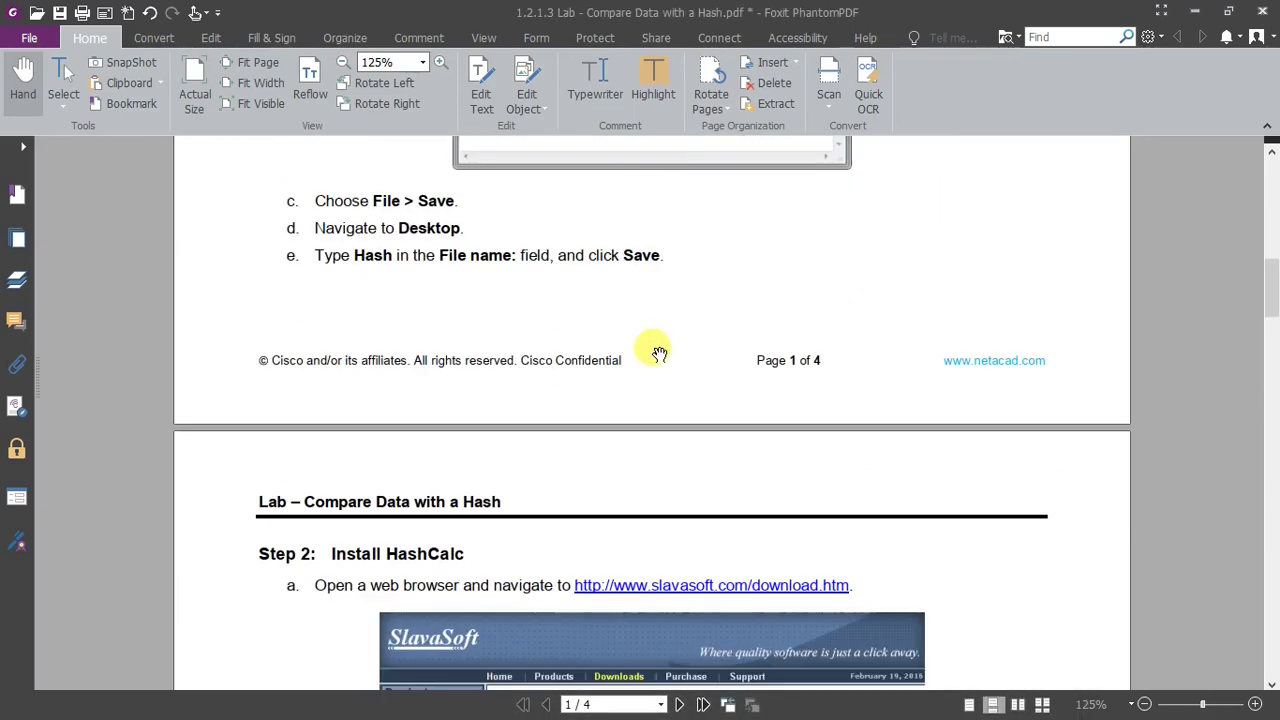
scroll(659, 353, "down", 3)
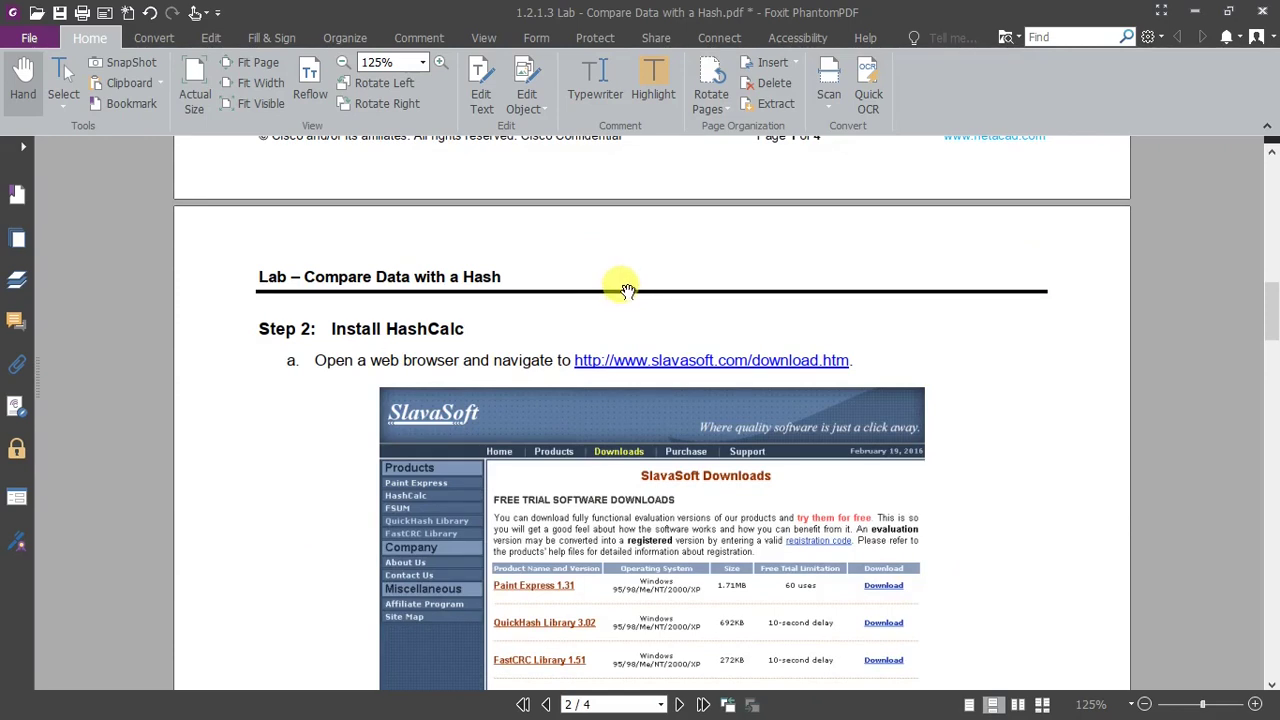
left_click(716, 366)
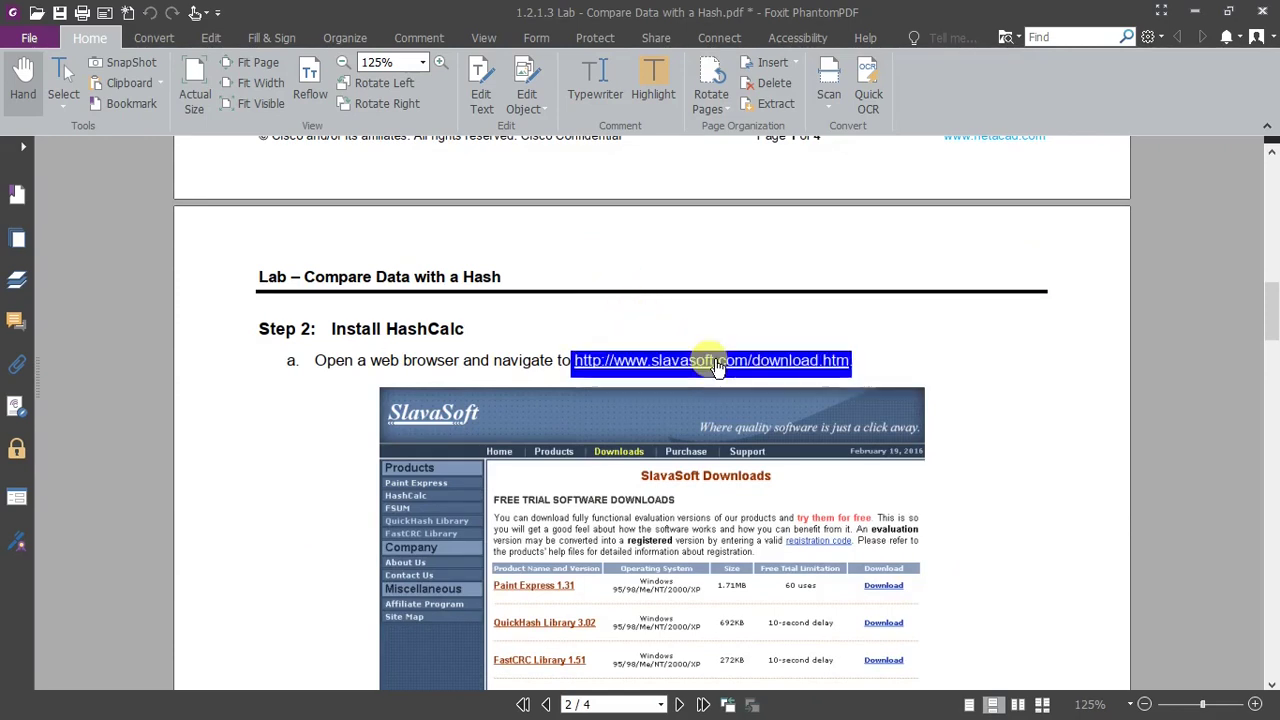
left_click(664, 434)
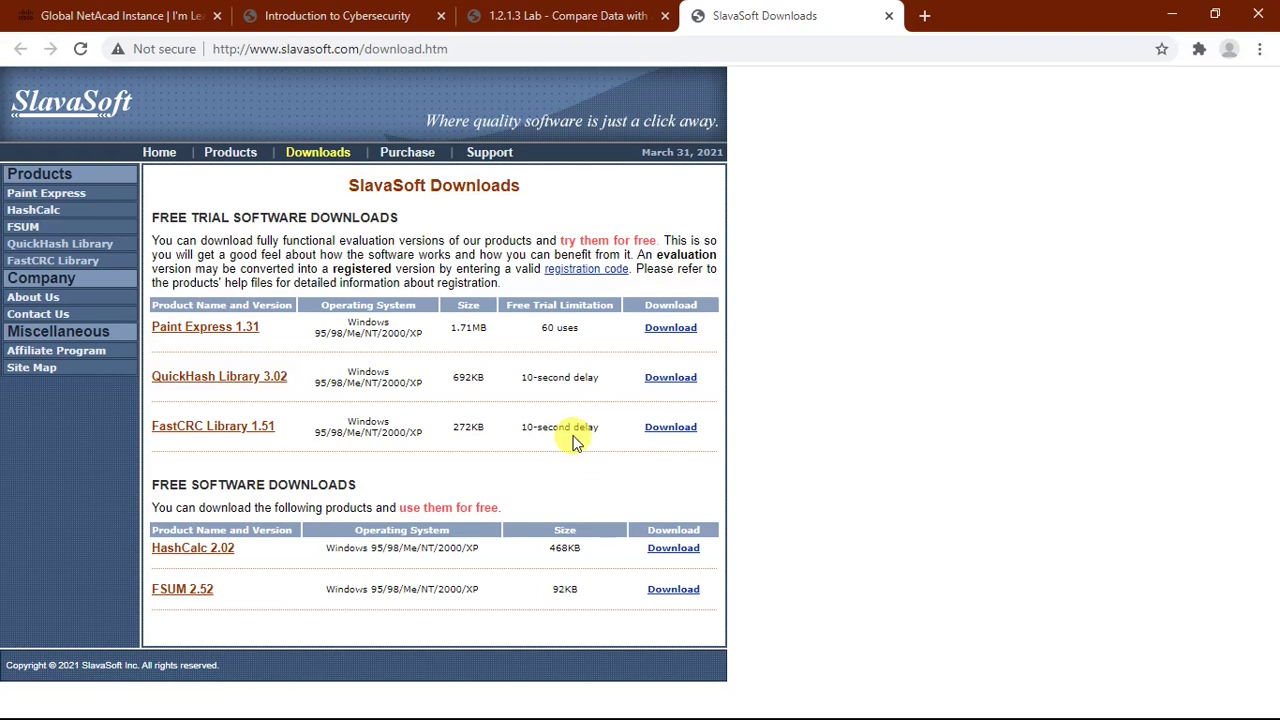
Step: Launch HashCalc, minimize the browser and move the HashCalc window over the lab document
key("super")
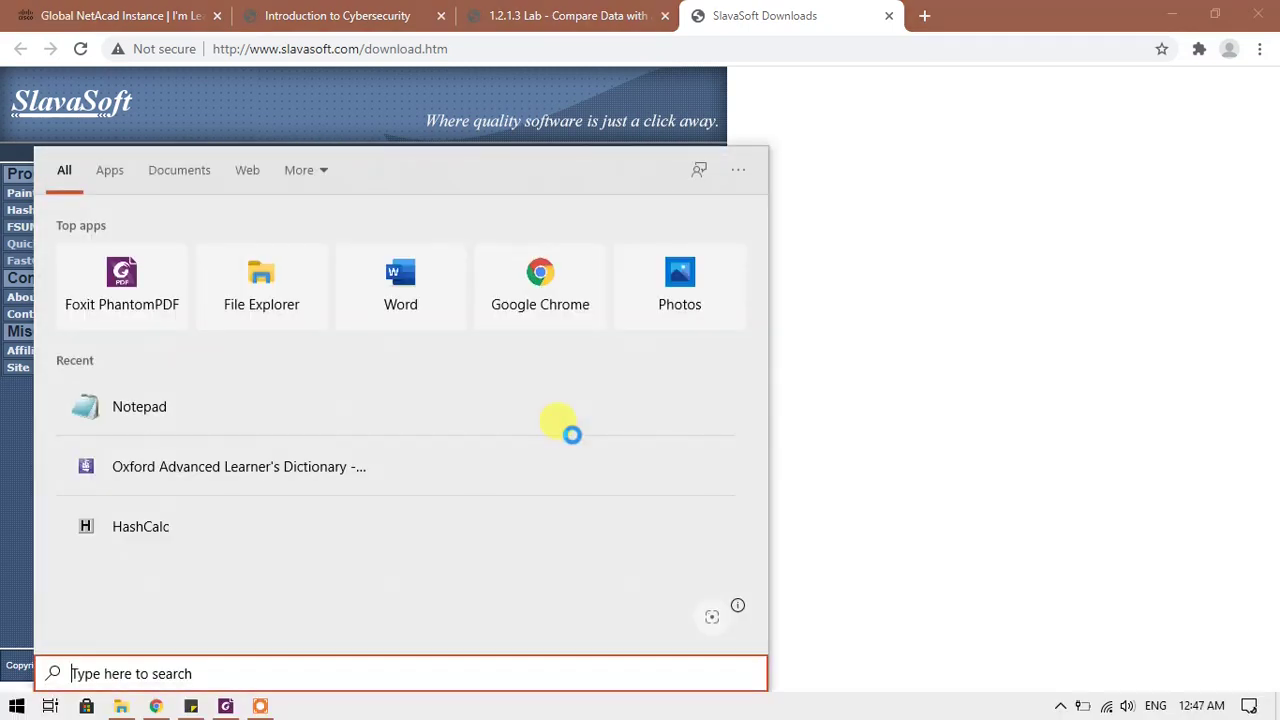
type("hash")
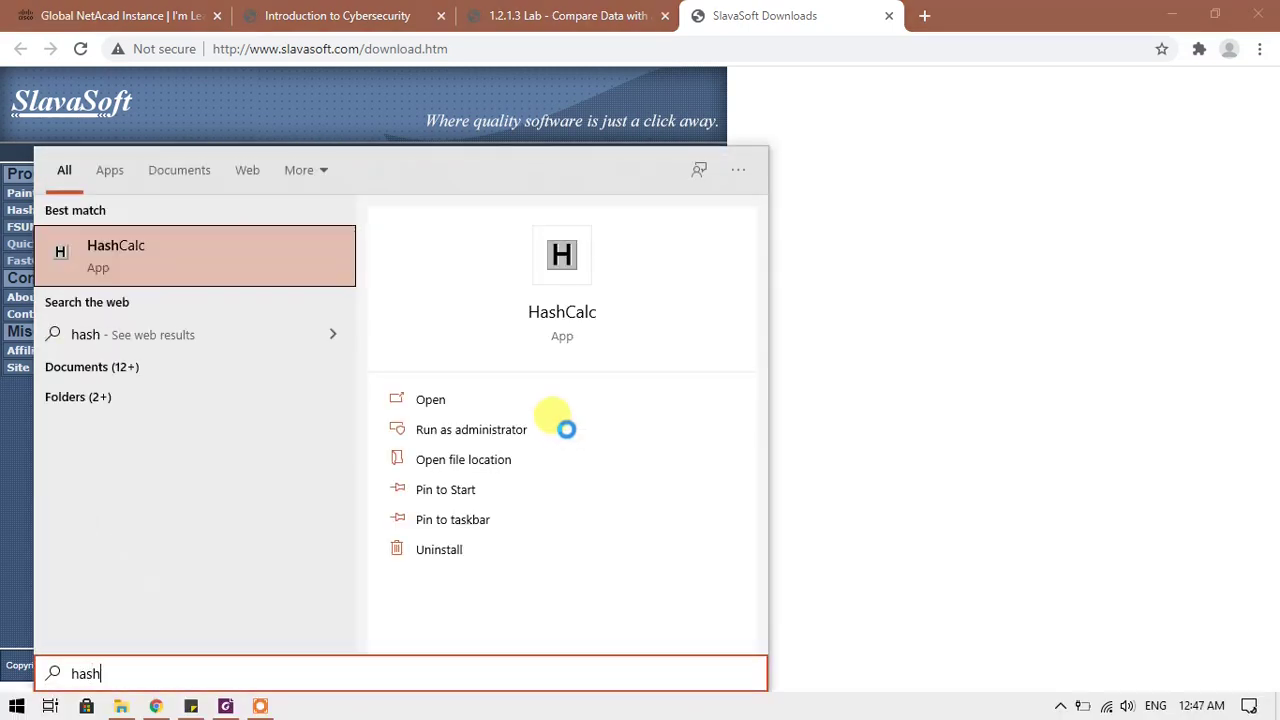
left_click(163, 252)
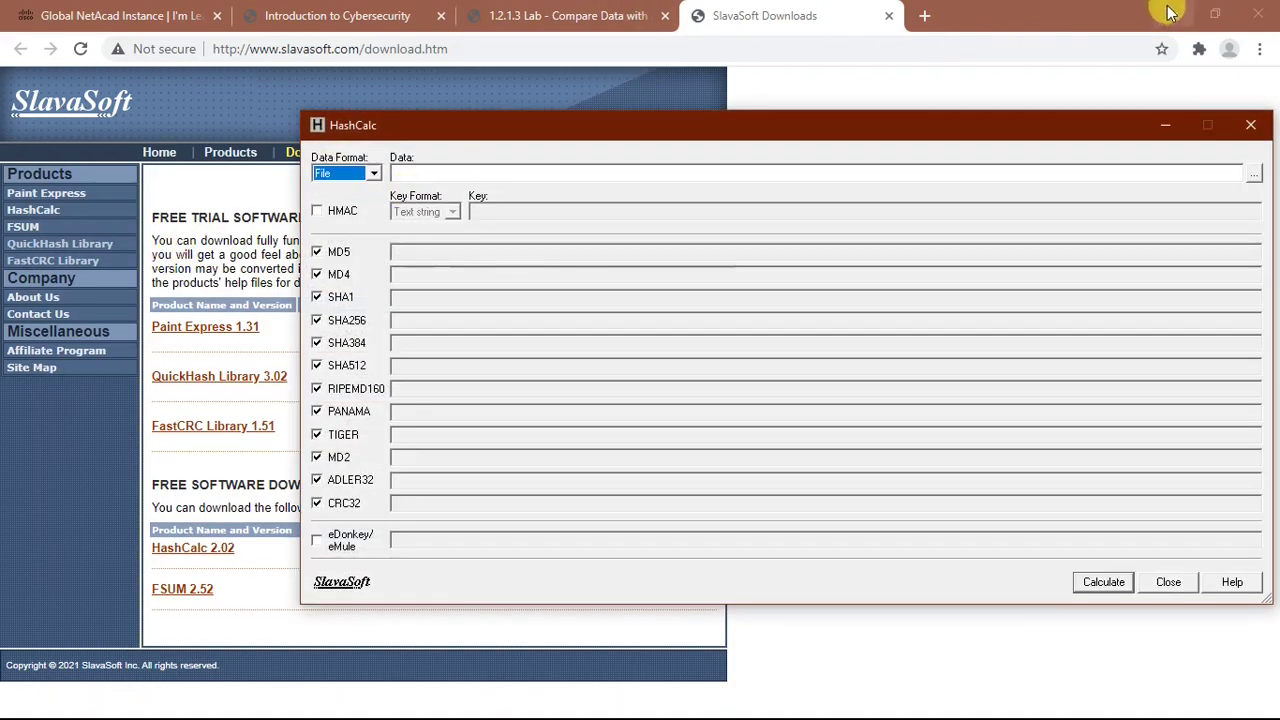
left_click(1170, 14)
left_click_drag(854, 126, 739, 186)
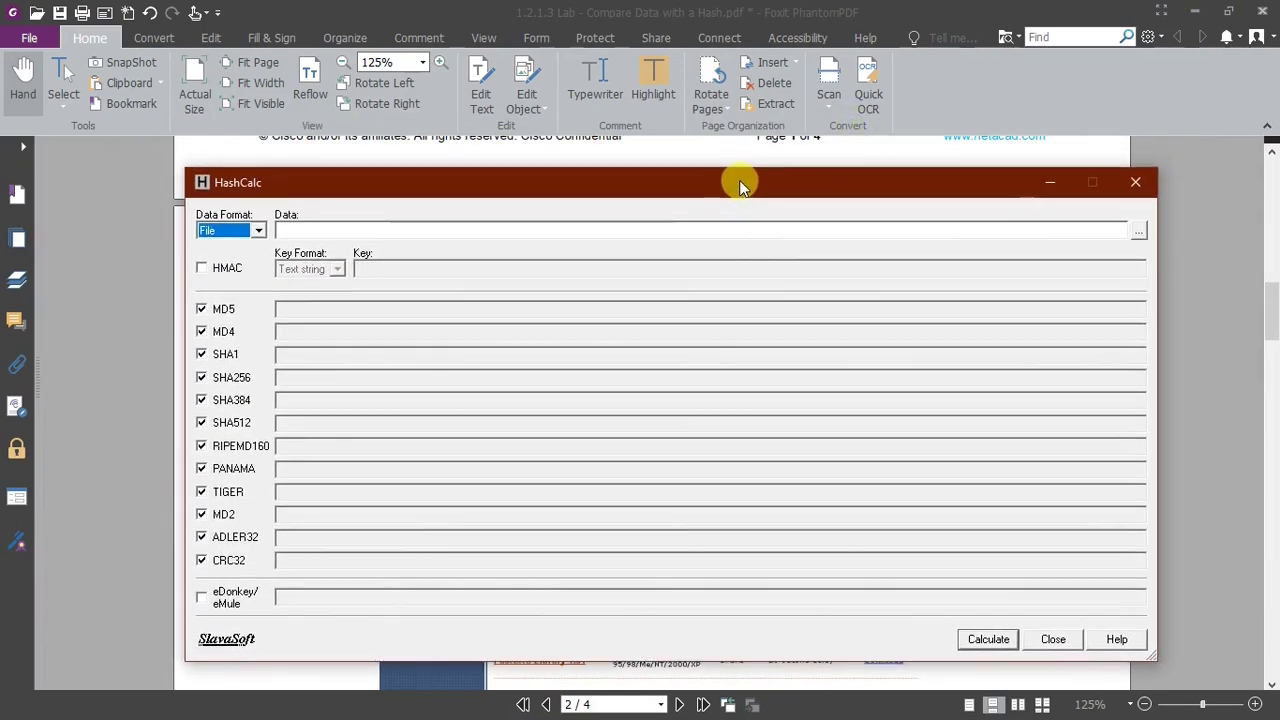
Step: Set the HashCalc data format to File and load Hash.txt from the Desktop as the data
left_click(260, 230)
left_click(234, 248)
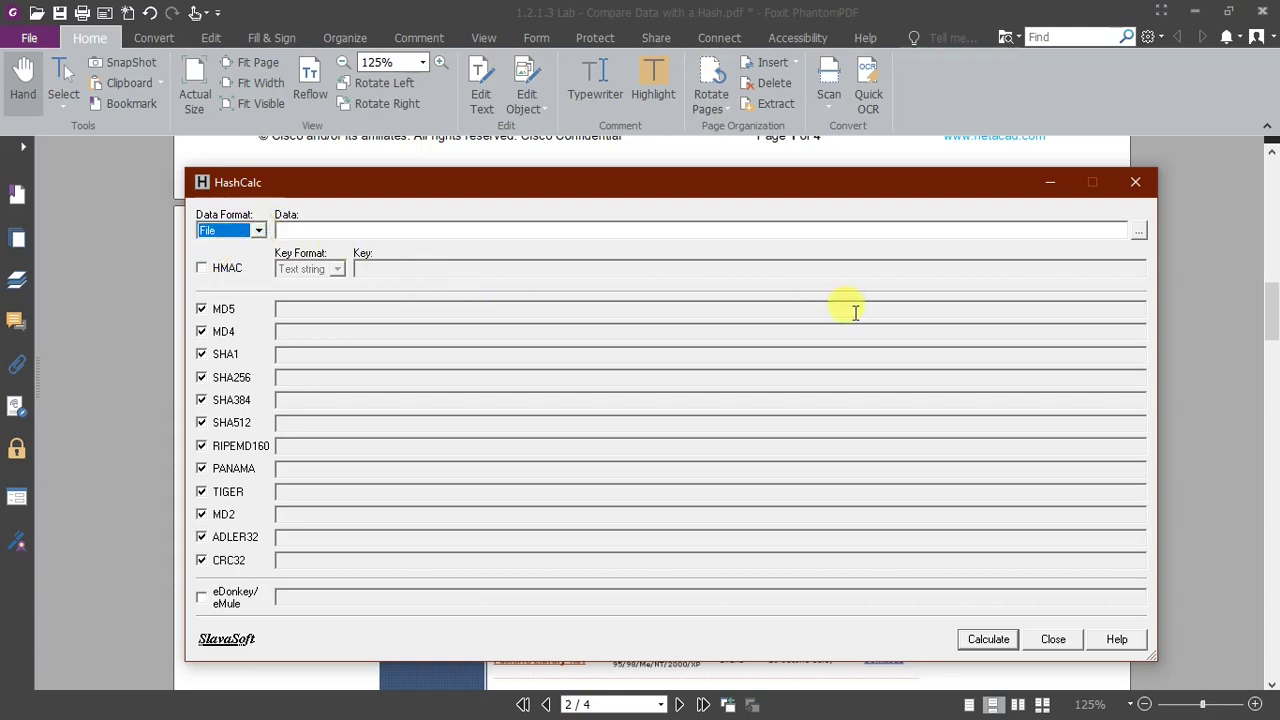
left_click(1137, 233)
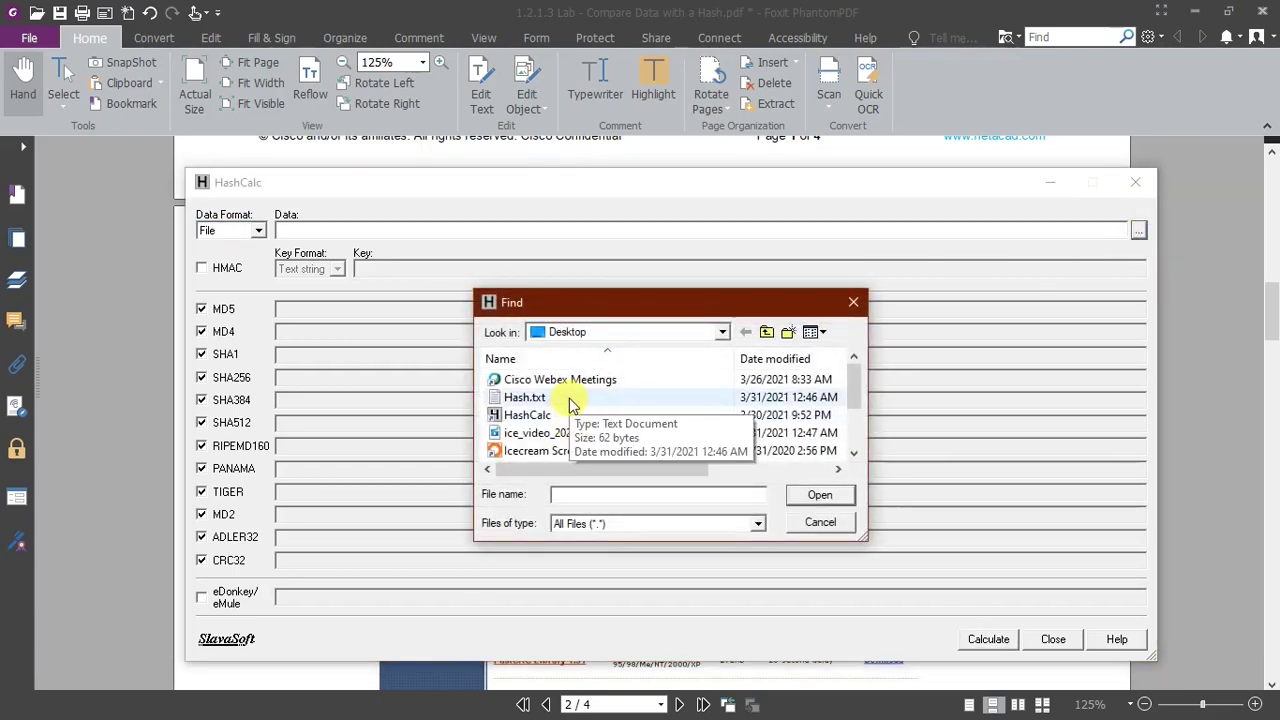
left_click(570, 399)
left_click(818, 497)
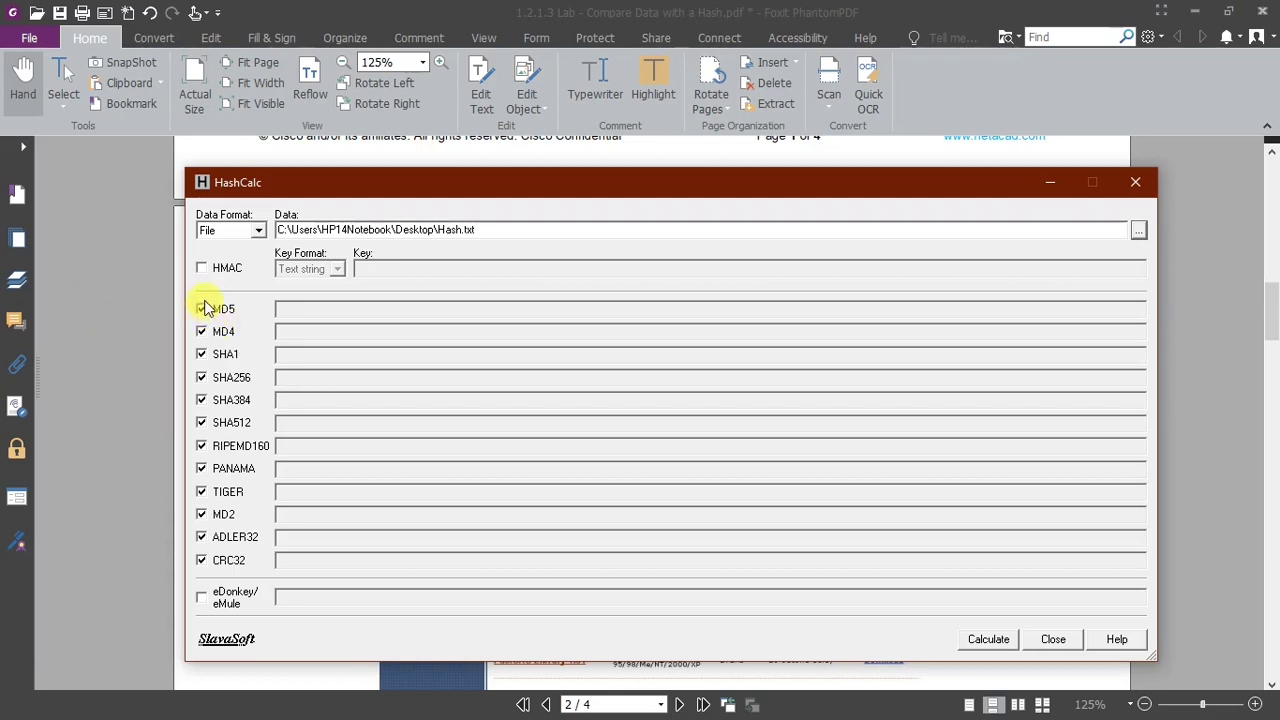
Step: Deselect every hash type from MD4 through CRC32, leaving only MD5 selected
left_click(203, 333)
left_click(203, 355)
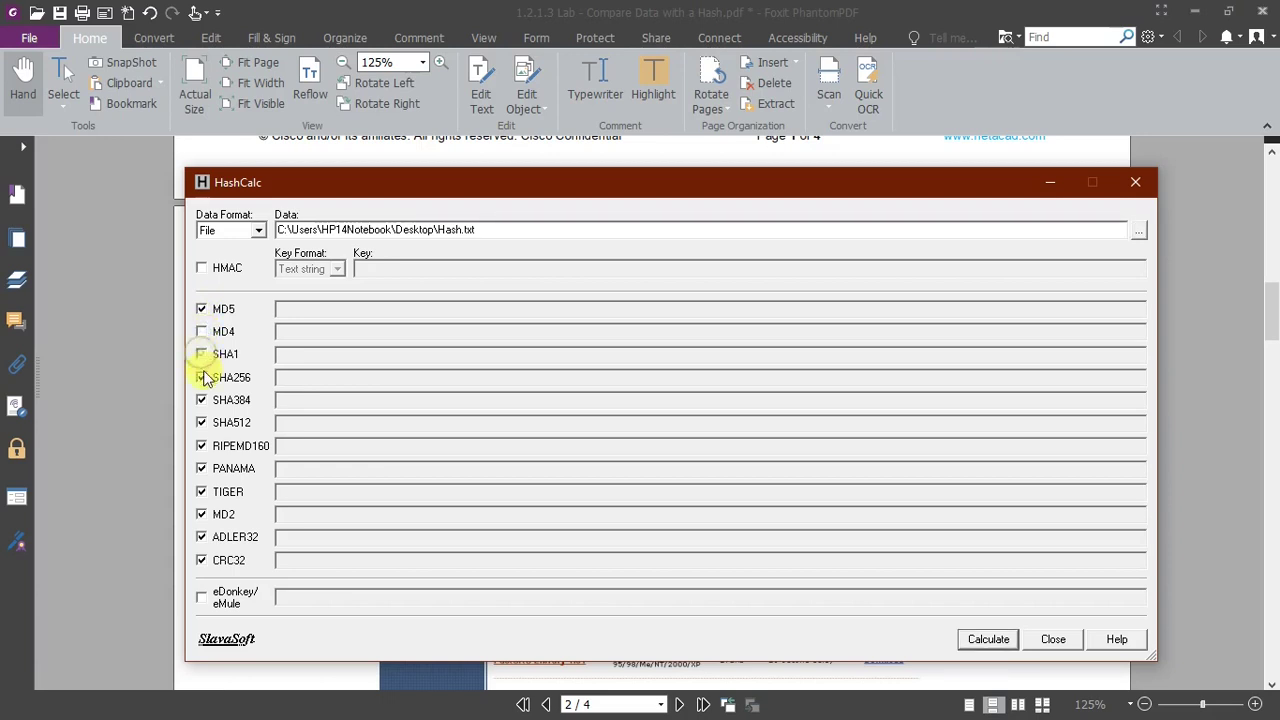
left_click(203, 378)
left_click(203, 401)
left_click(203, 423)
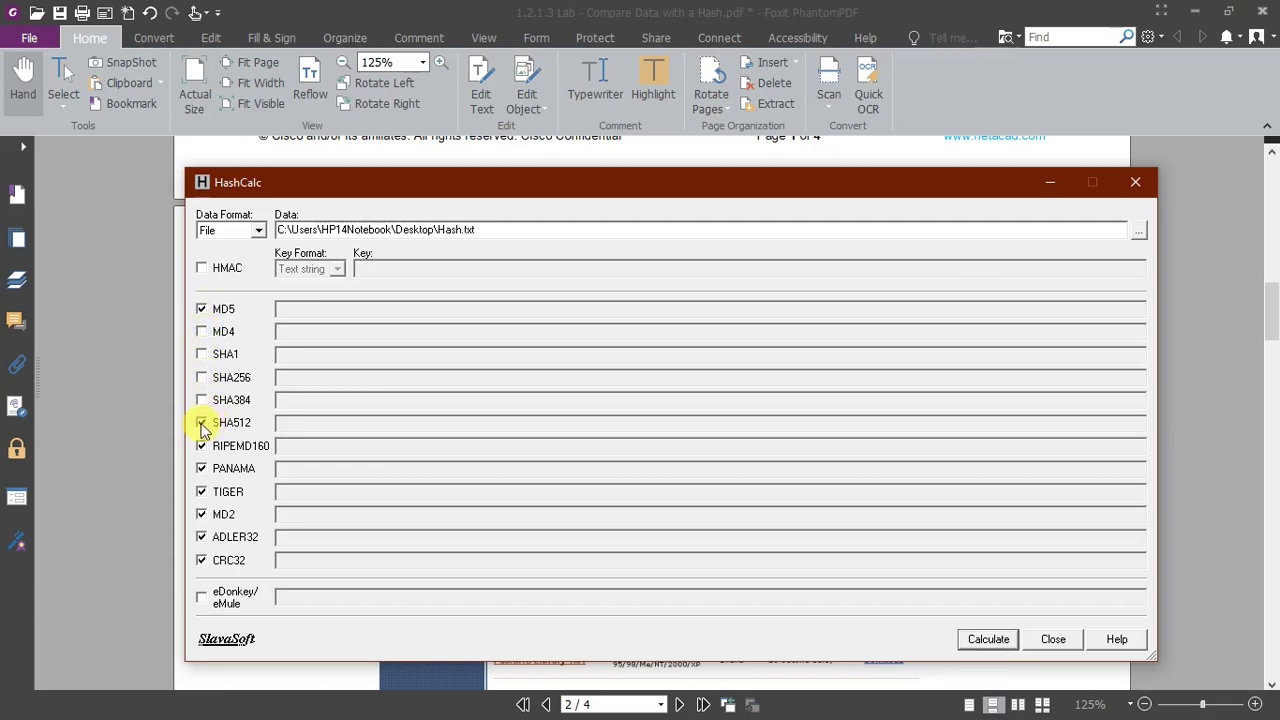
left_click(203, 446)
left_click(203, 469)
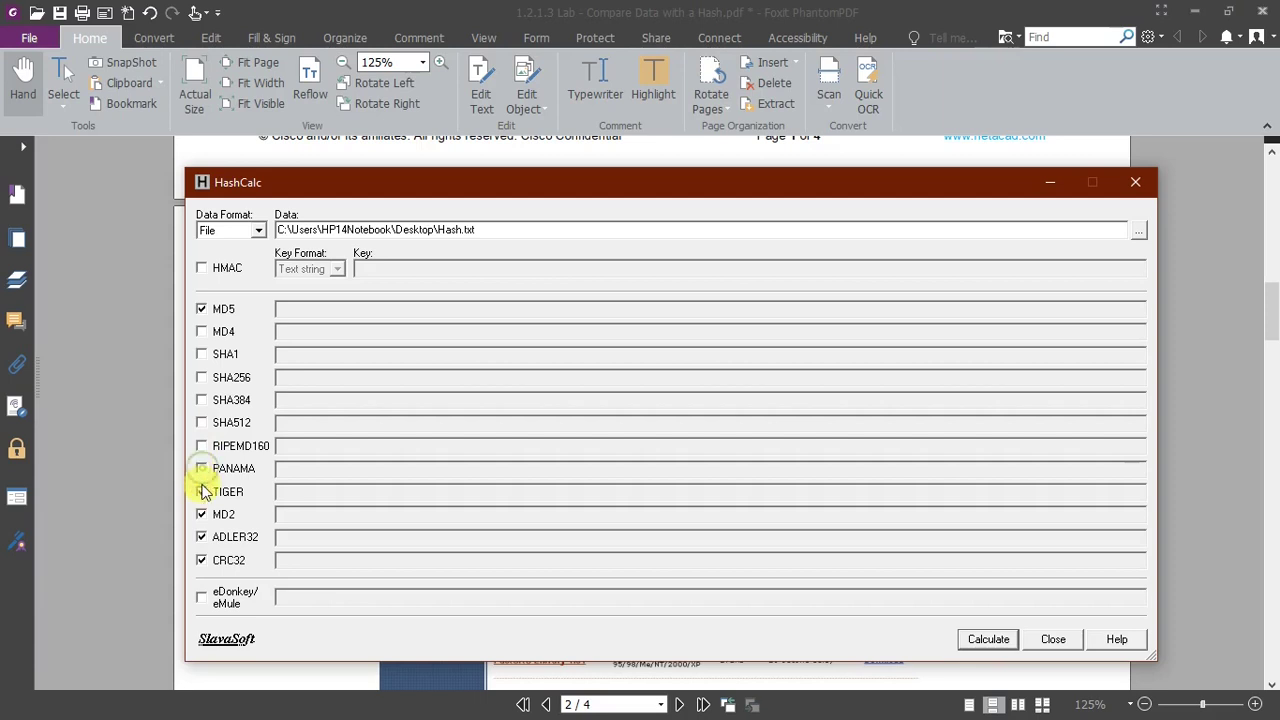
left_click(203, 492)
left_click(203, 515)
left_click(203, 538)
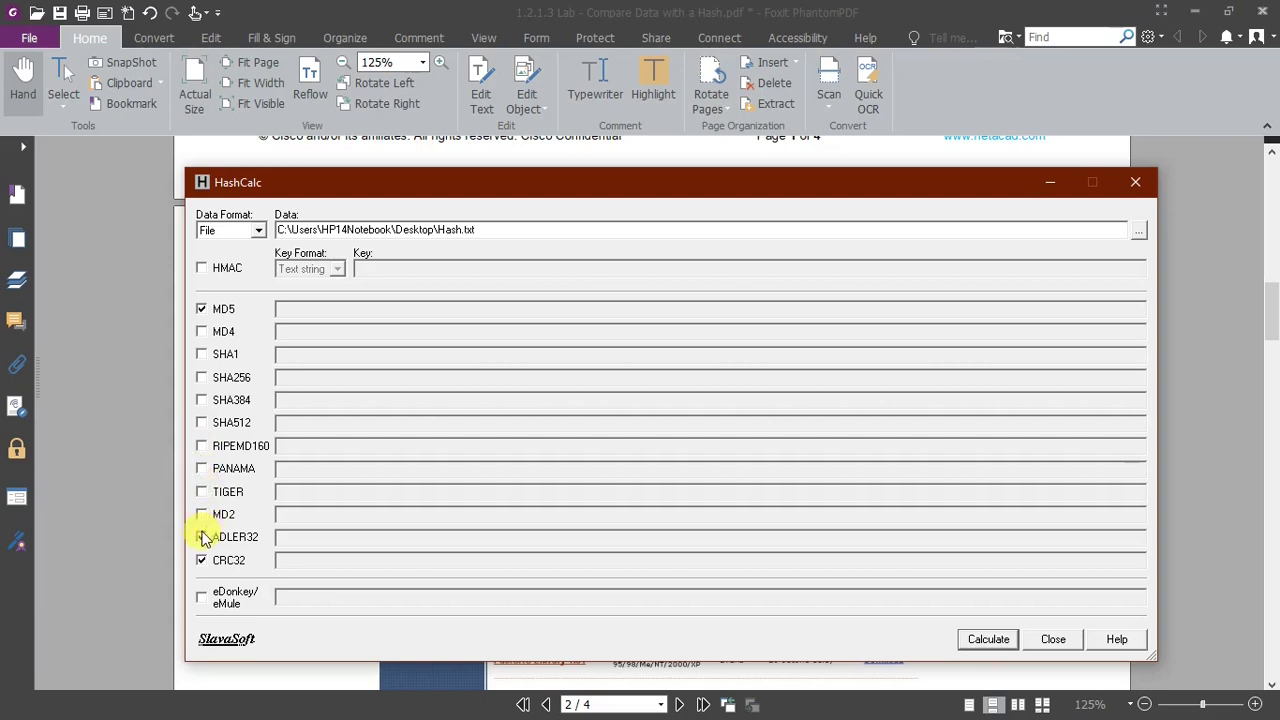
left_click(203, 561)
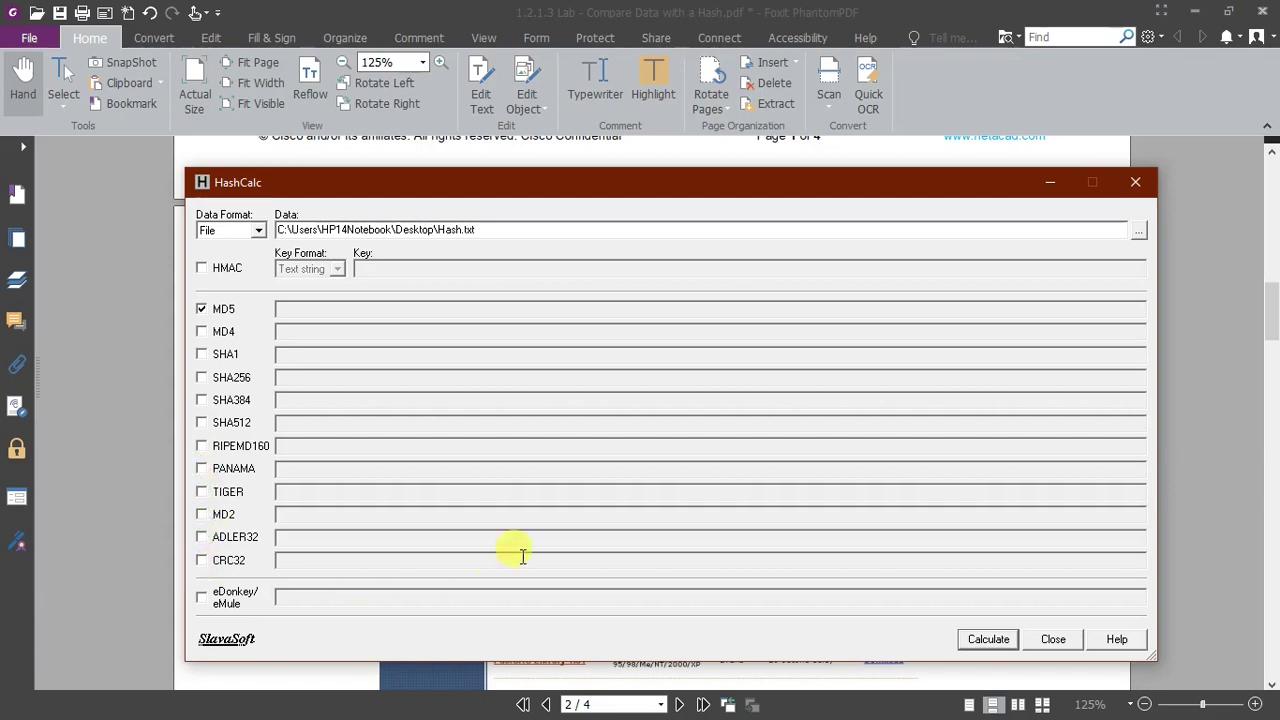
Step: Calculate the MD5 hash of Hash.txt and return to the Step 3 question in the lab document
left_click(990, 640)
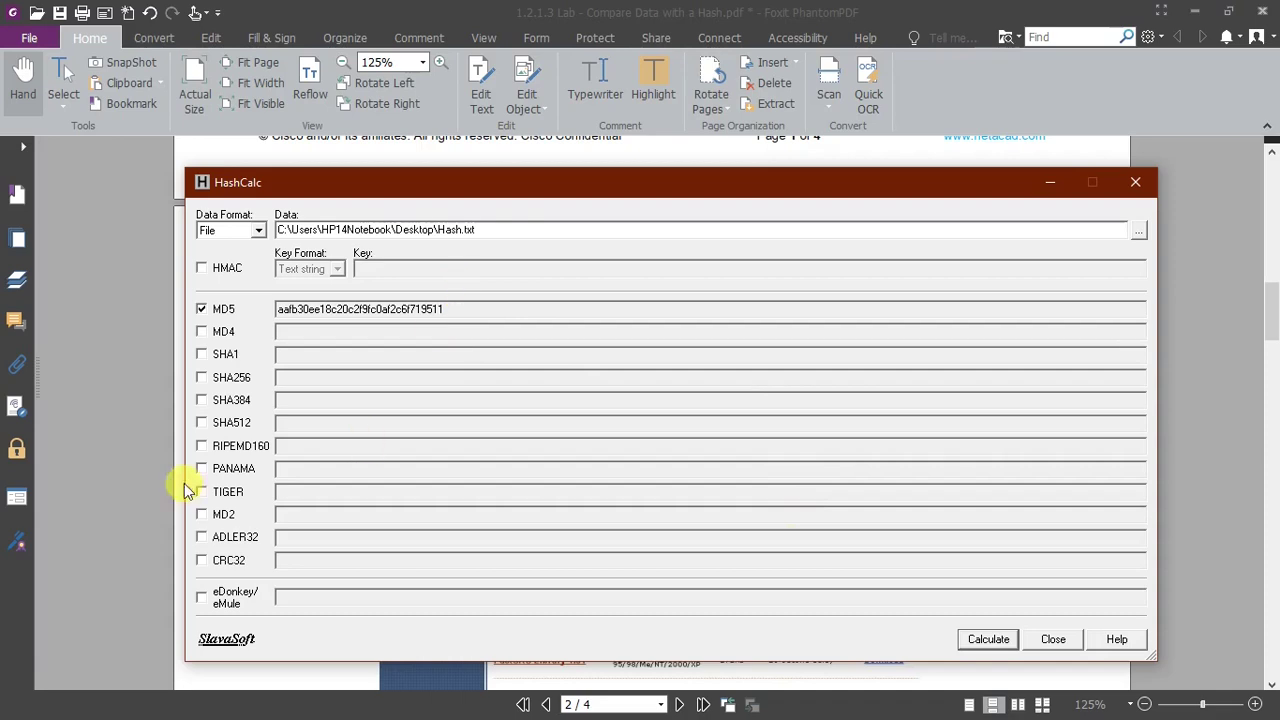
left_click(113, 418)
scroll(488, 300, "down", 10)
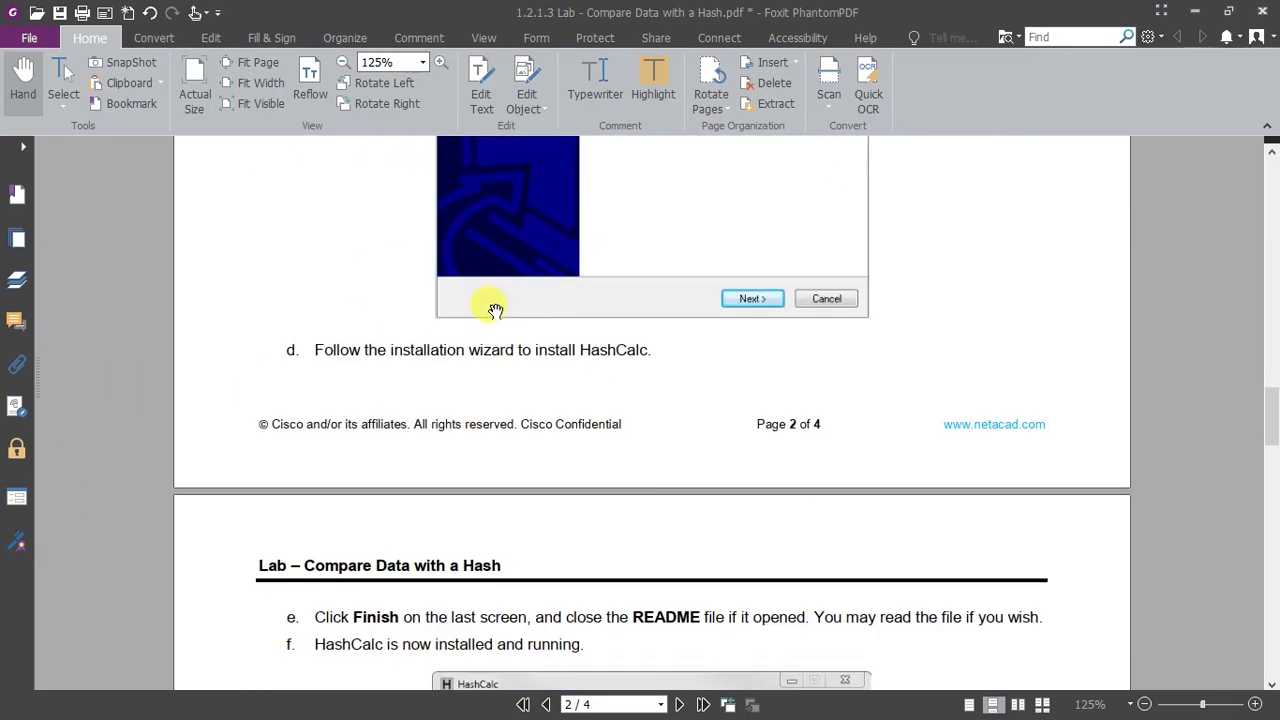
scroll(495, 310, "down", 10)
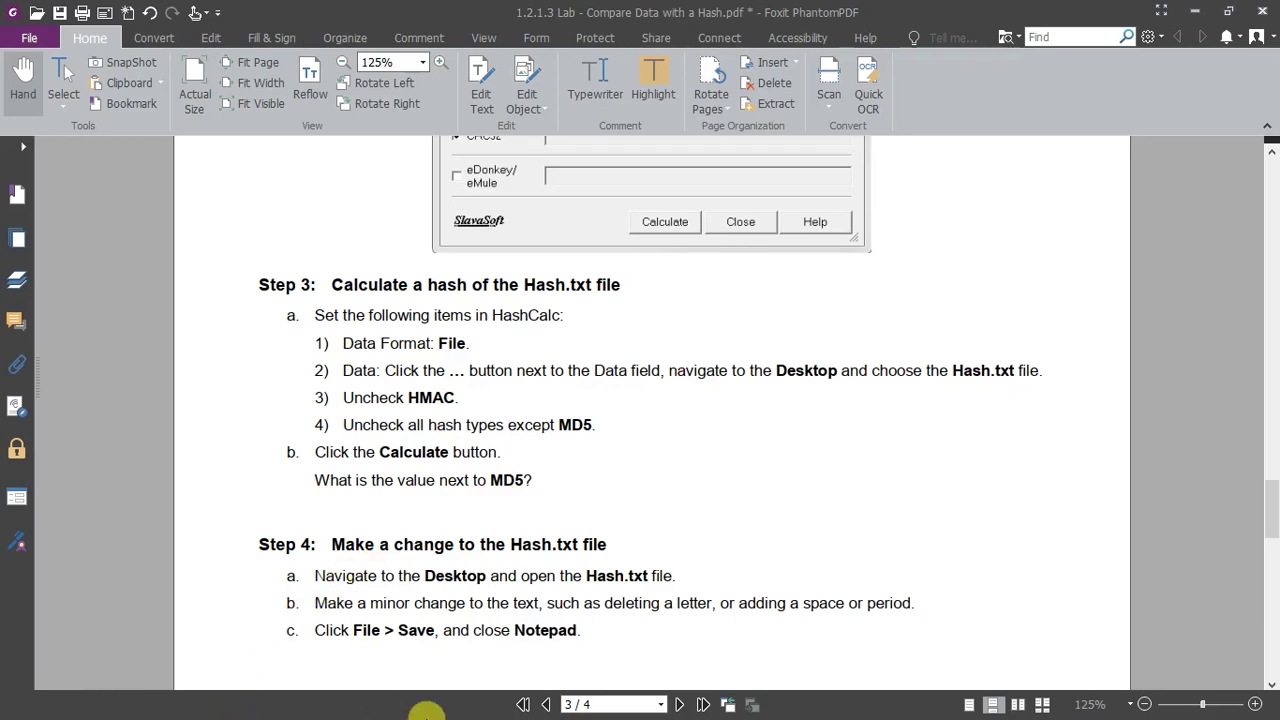
Step: Copy the MD5 value from HashCalc and paste it as Typewriter text under the Step 3 question "What is the value next to MD5?"
key("super")
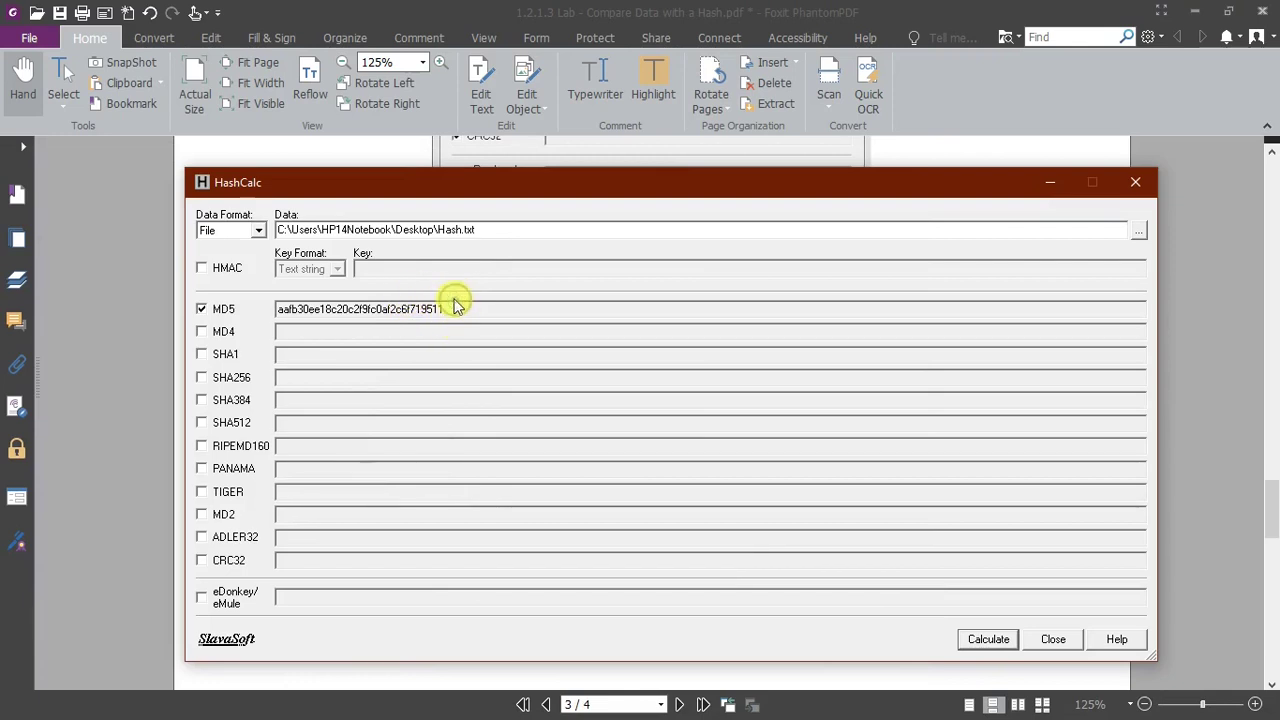
left_click_drag(451, 309, 268, 308)
key("ctrl+c")
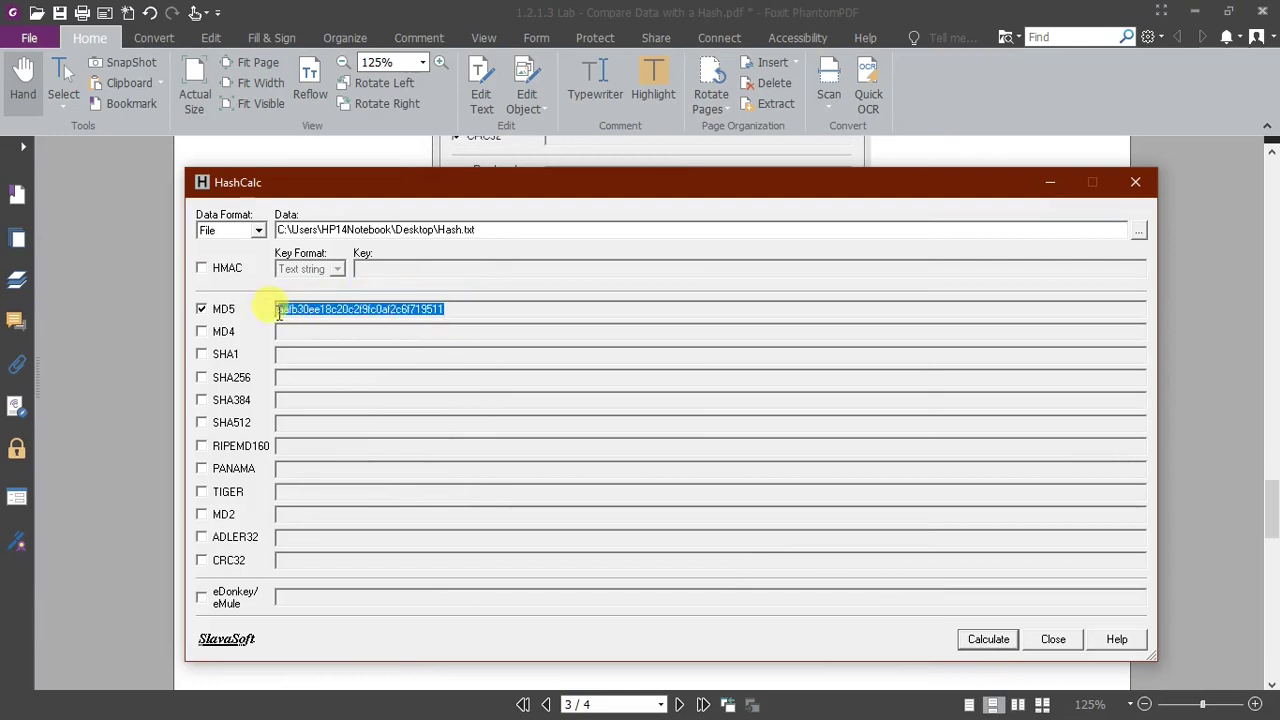
left_click(148, 316)
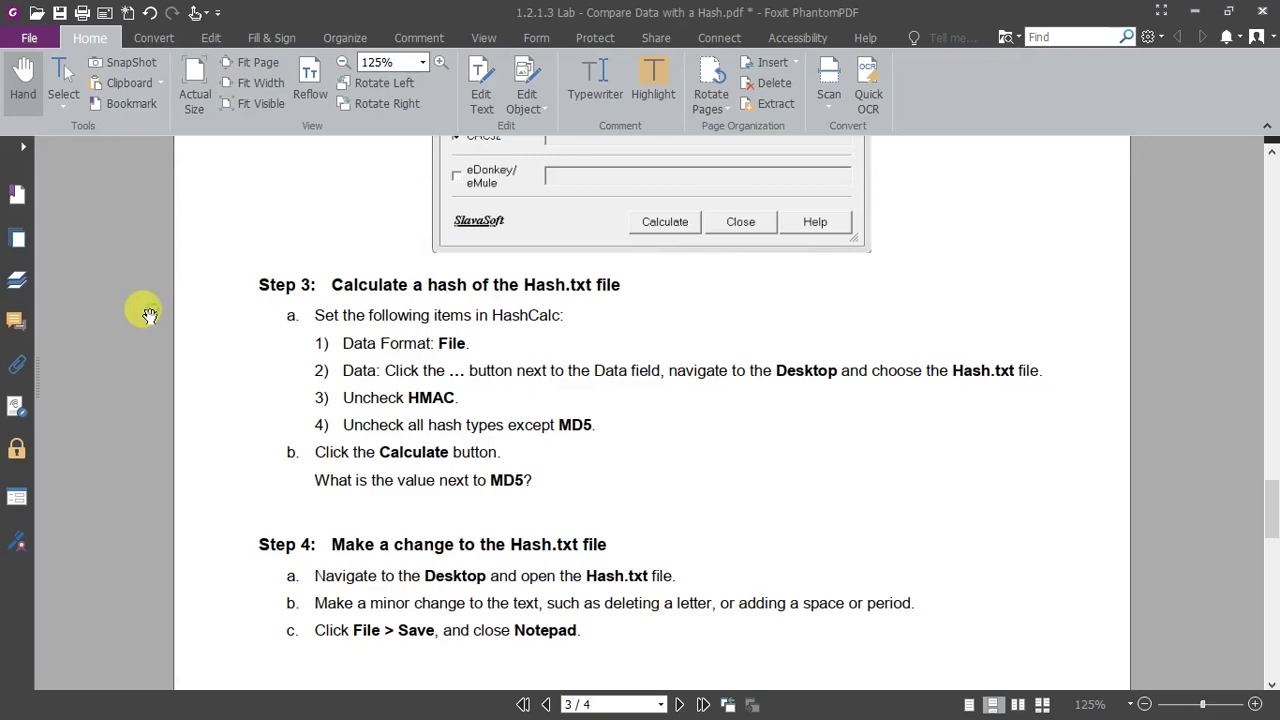
left_click(588, 92)
left_click(318, 505)
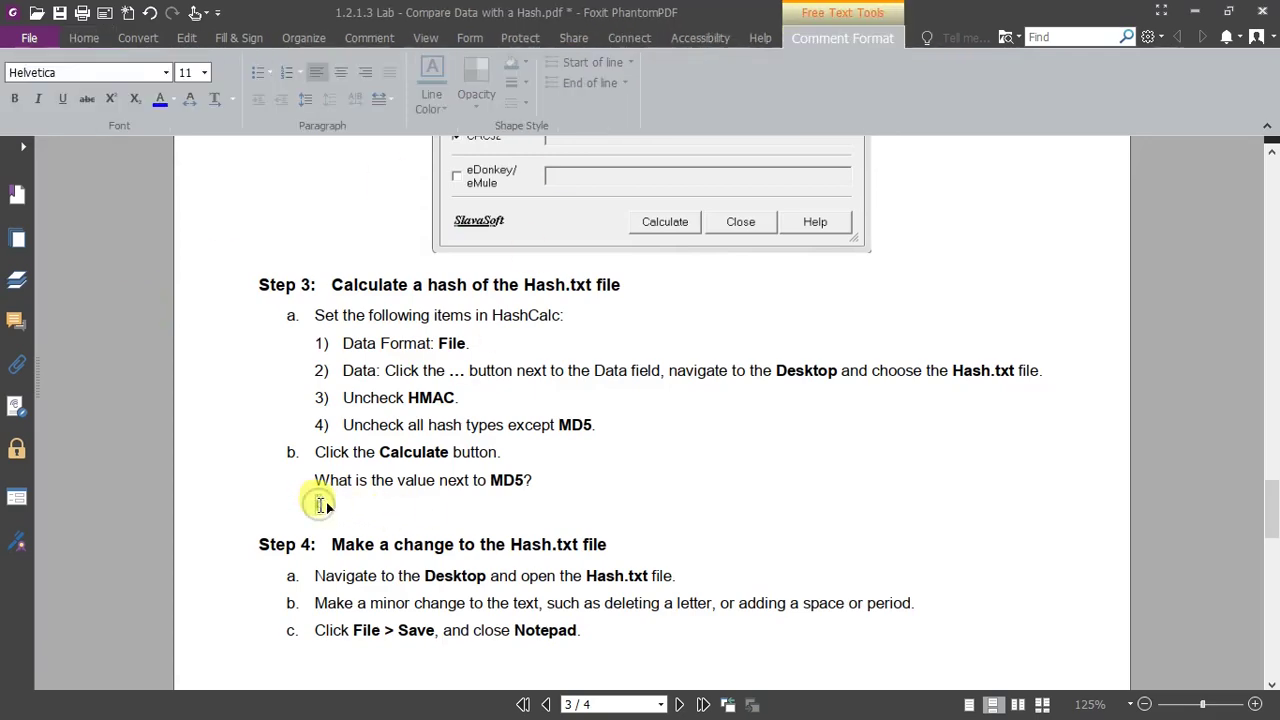
key("ctrl+v")
Step: Open Hash.txt from the Desktop folder in Notepad, minimize the folder window and move Notepad over the lab document
scroll(607, 340, "down", 1)
scroll(607, 340, "down", 3)
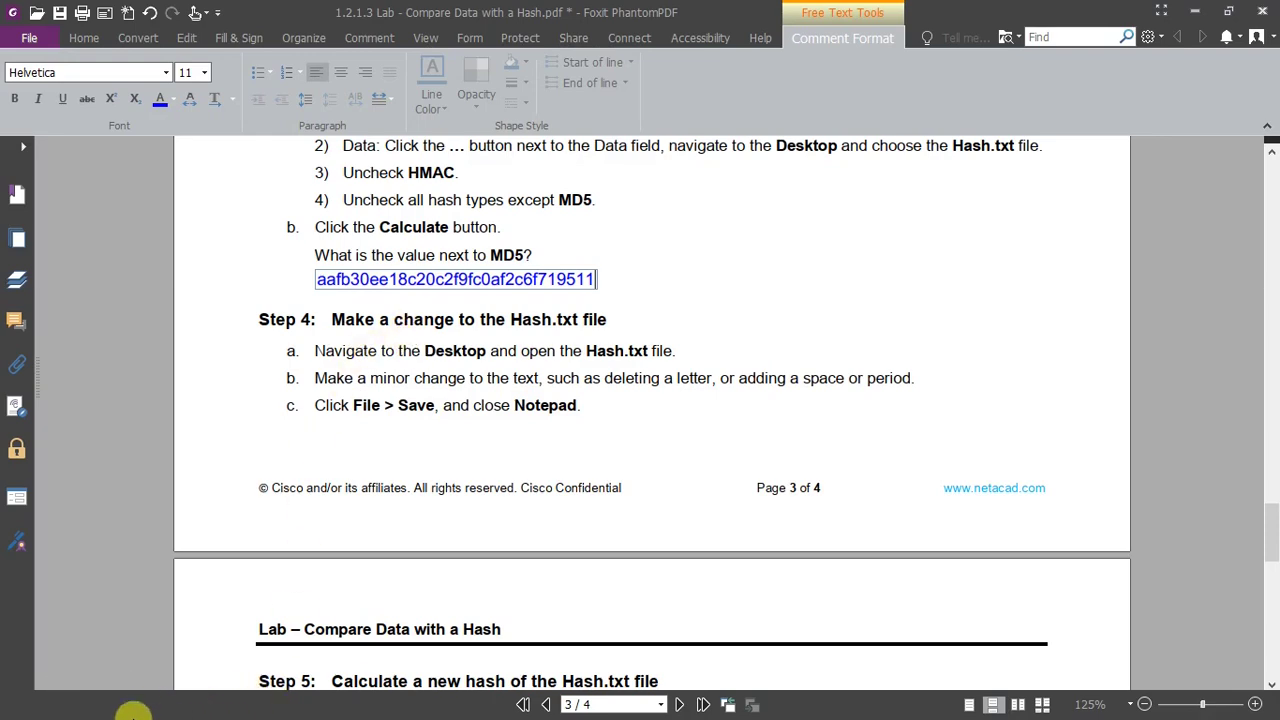
key("super")
left_click(130, 712)
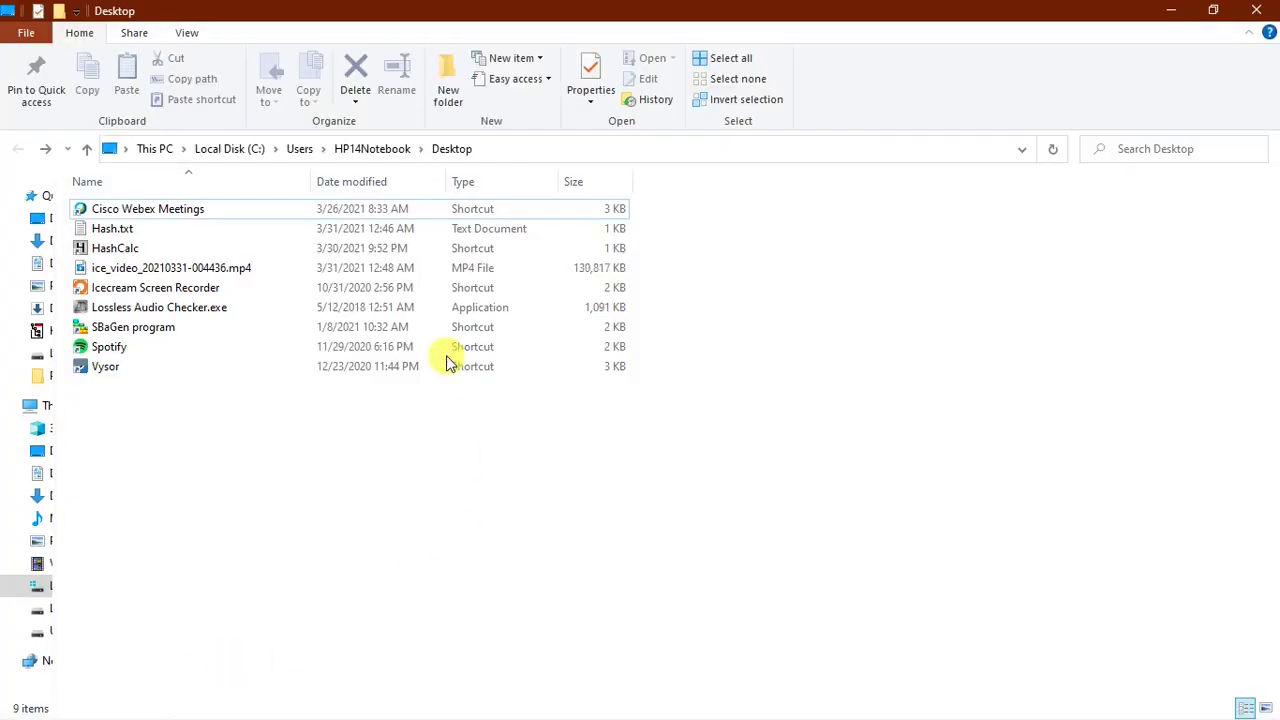
left_click(221, 238)
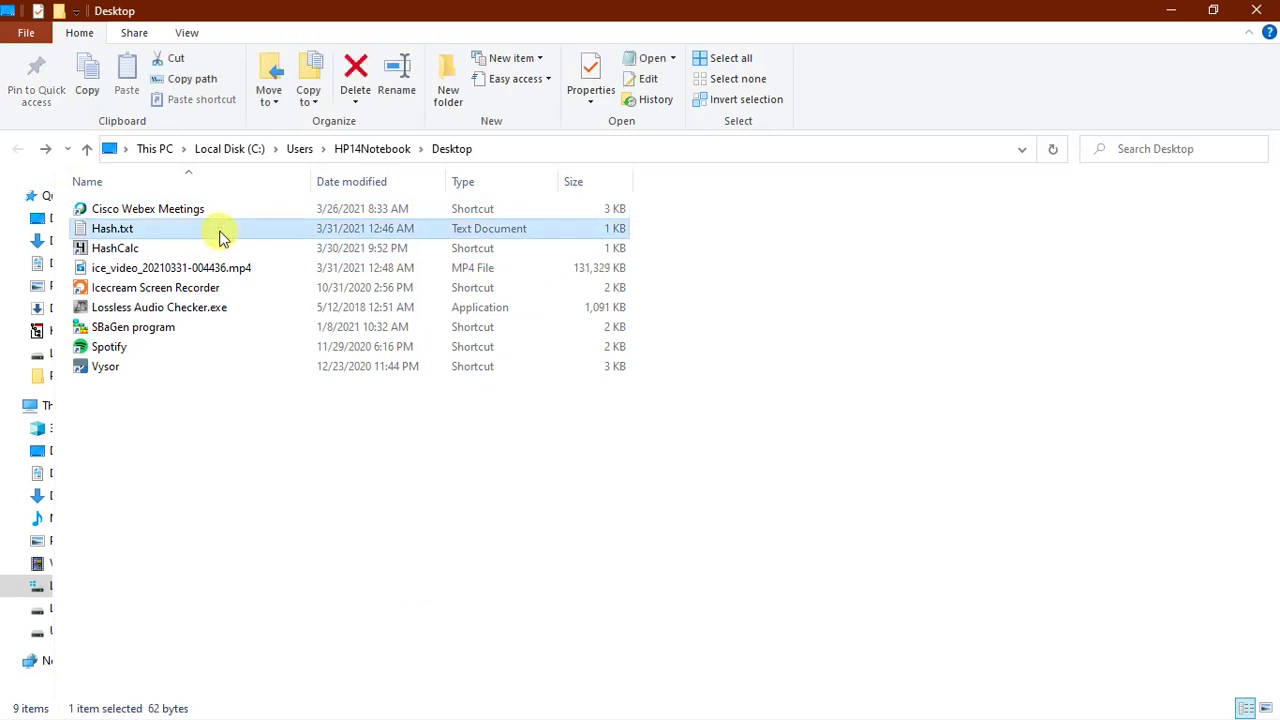
left_click(1171, 10)
left_click_drag(643, 571, 643, 380)
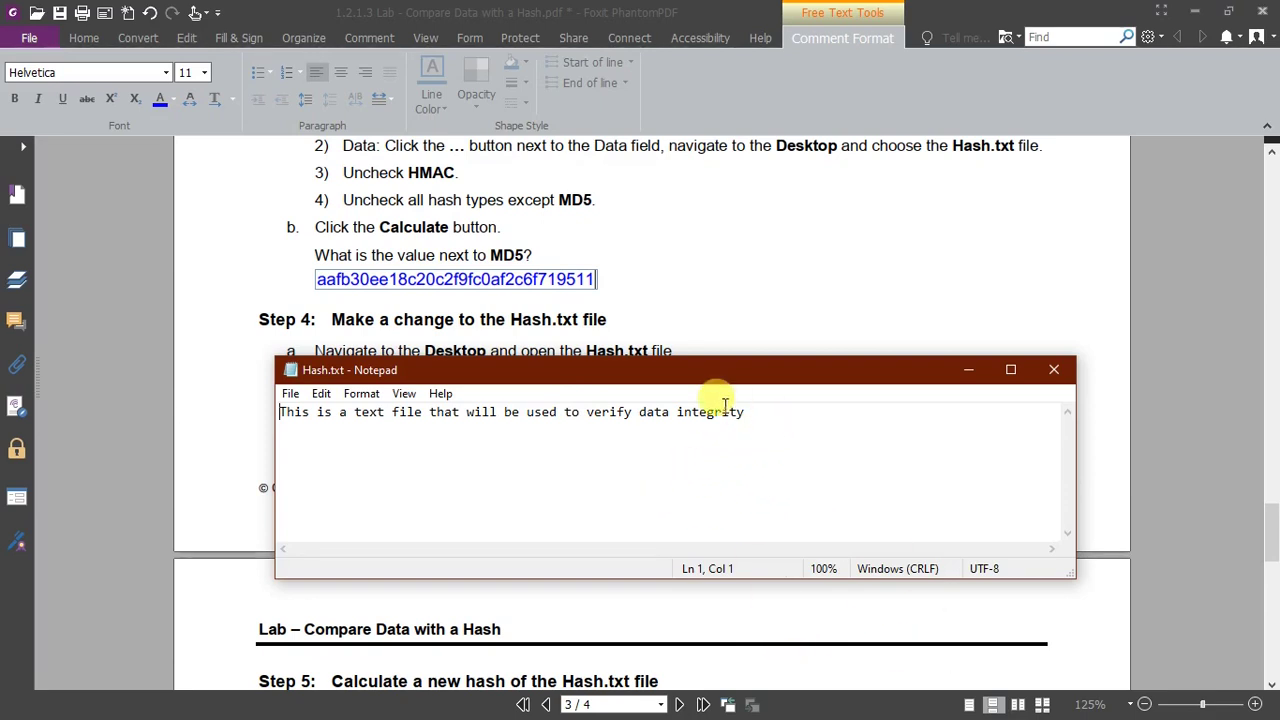
Step: Shorten the text in Hash.txt to "This is a text file", save the file and close Notepad
left_click_drag(774, 414, 423, 417)
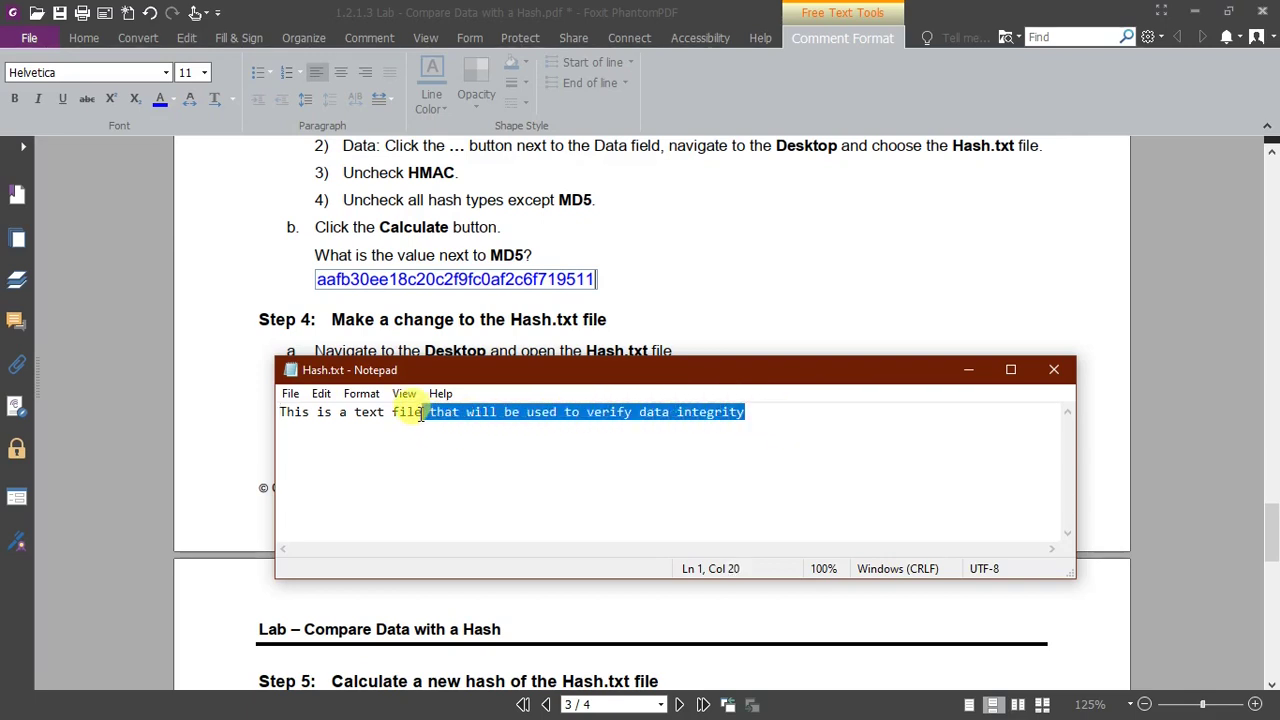
key("Delete")
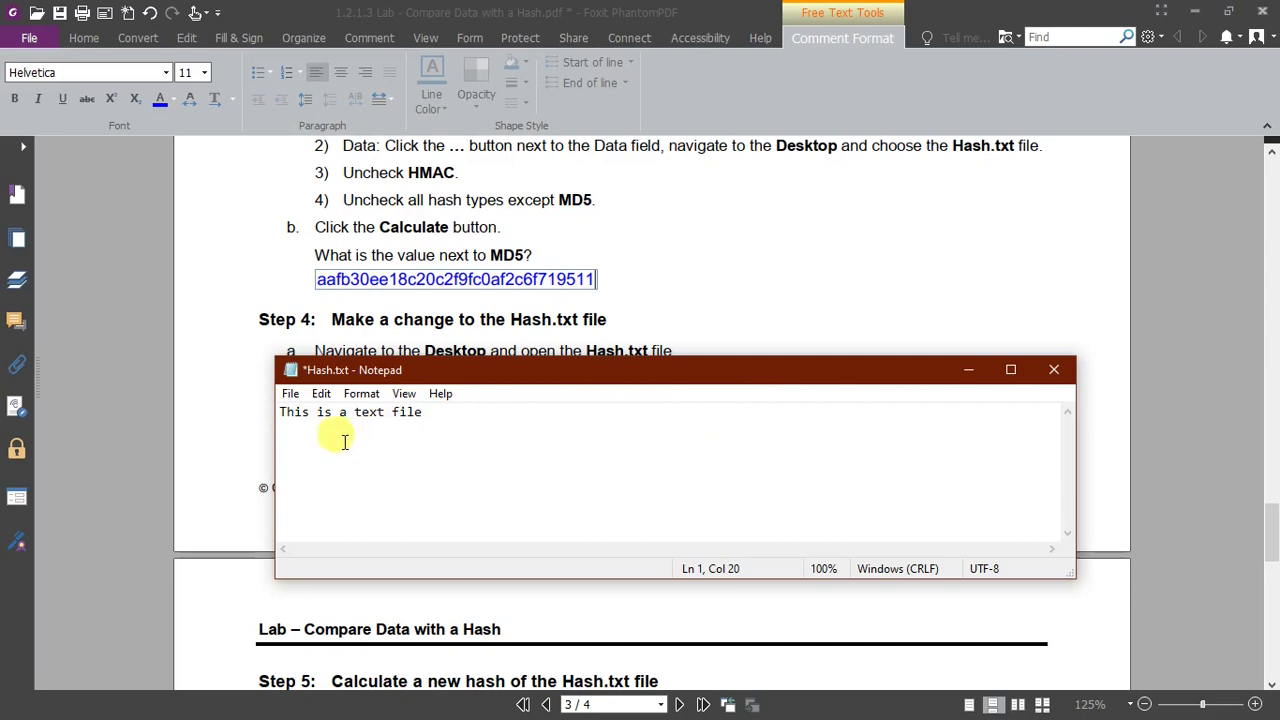
left_click_drag(278, 412, 427, 414)
left_click(487, 443)
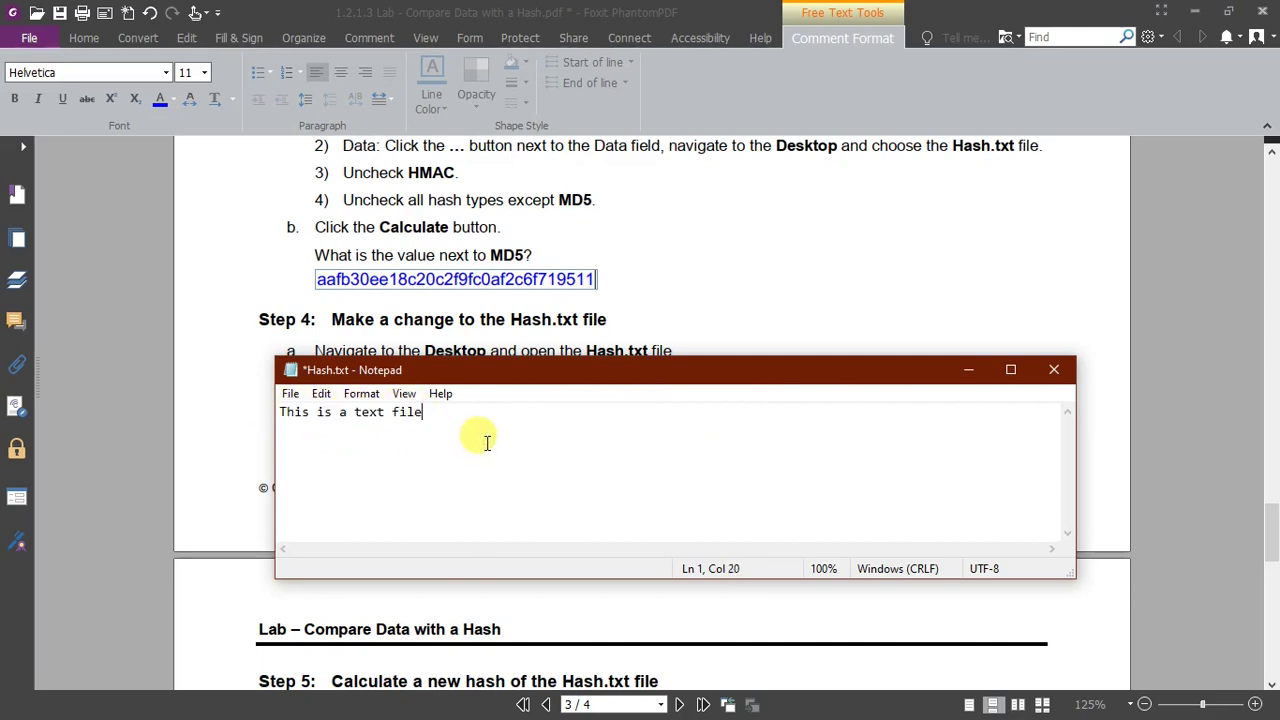
left_click(291, 396)
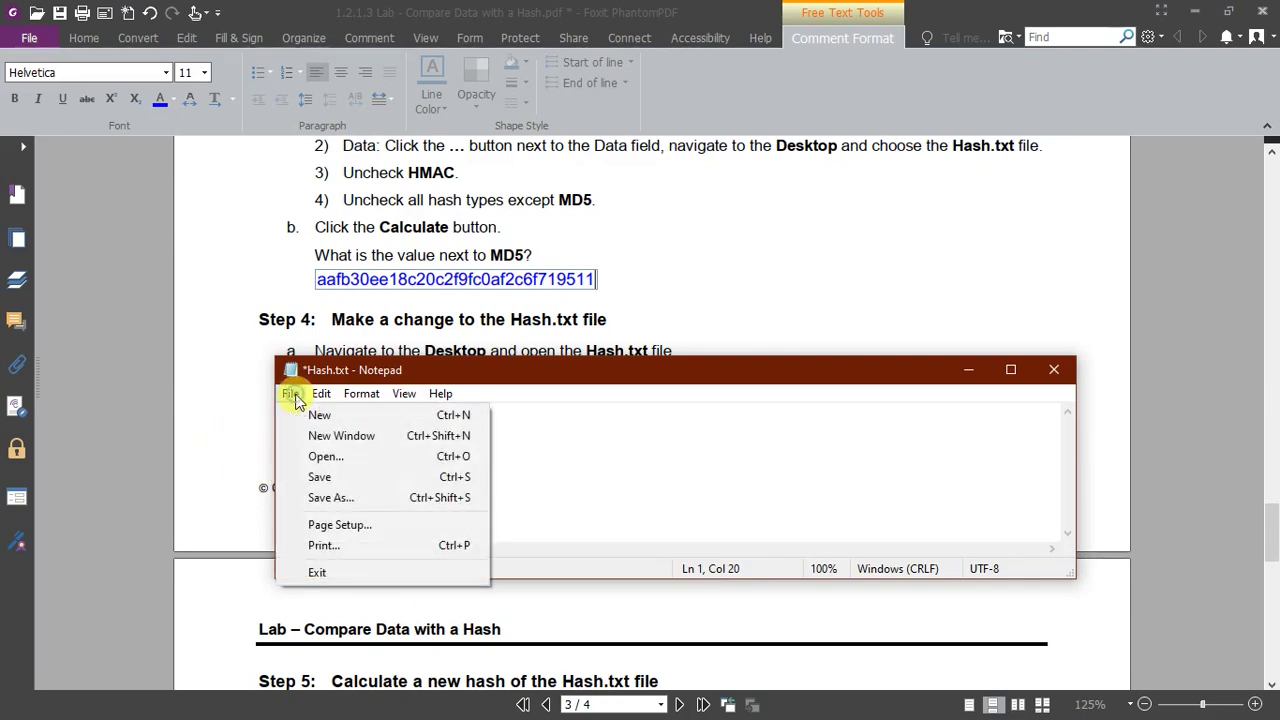
left_click(360, 480)
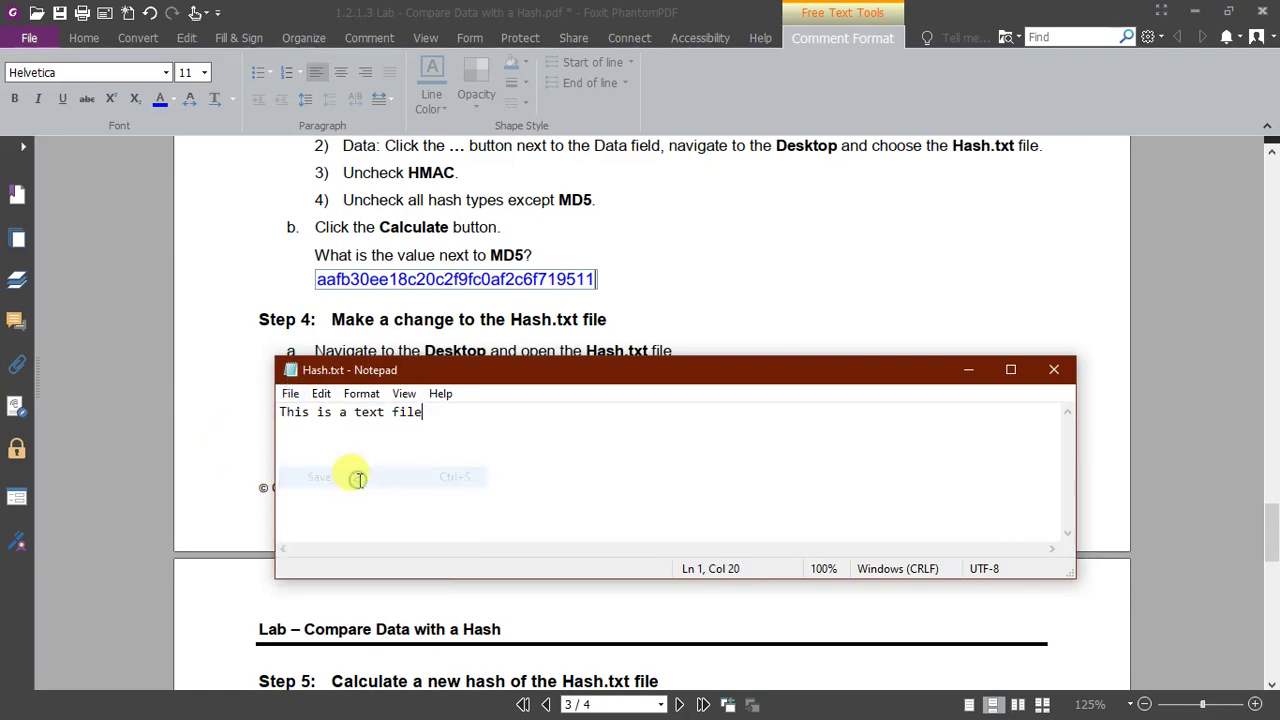
left_click(1050, 370)
Step: Bring HashCalc back over the lab's Step 5, shift its window aside and recalculate the MD5 hash of Hash.txt
scroll(895, 355, "down", 5)
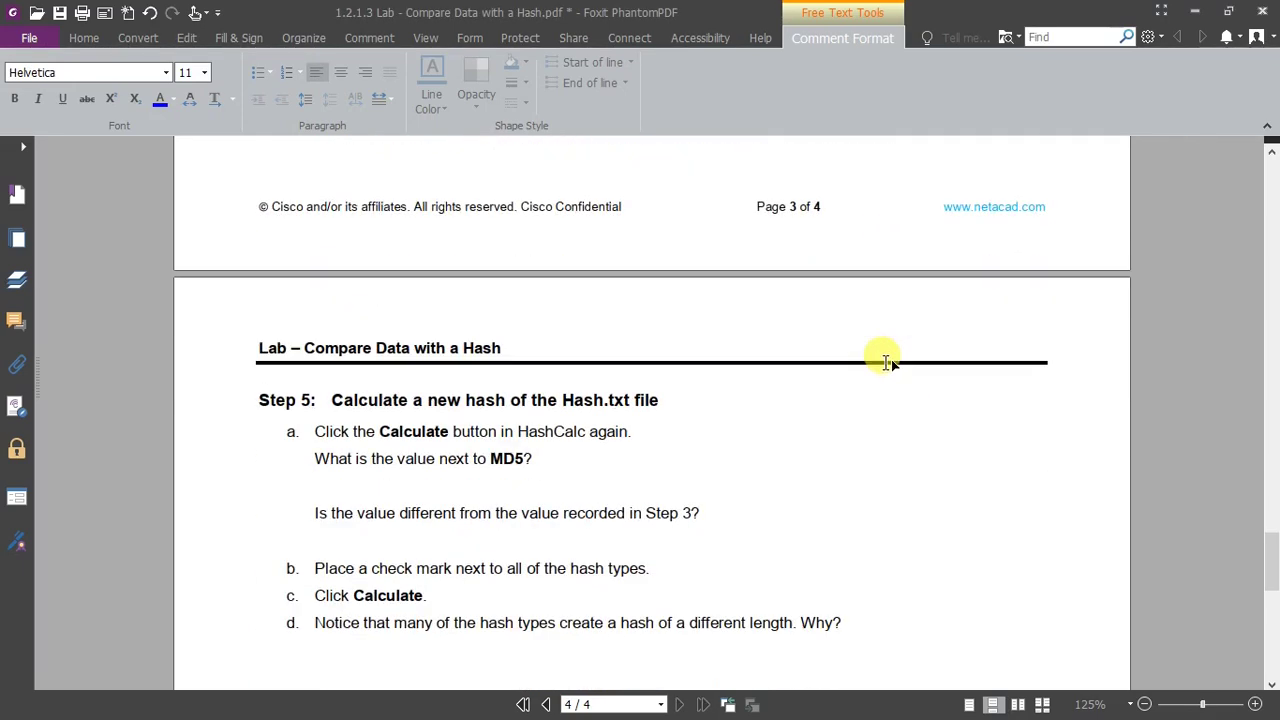
scroll(887, 362, "down", 2)
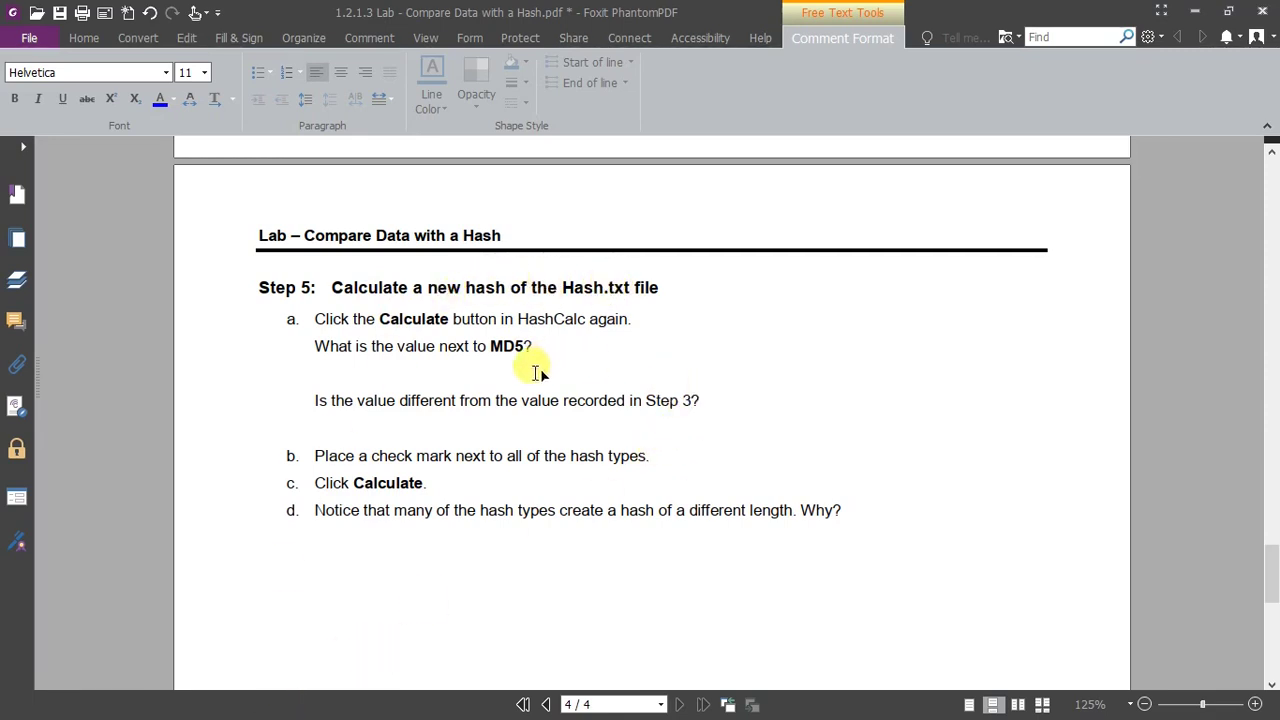
key("super")
left_click(315, 712)
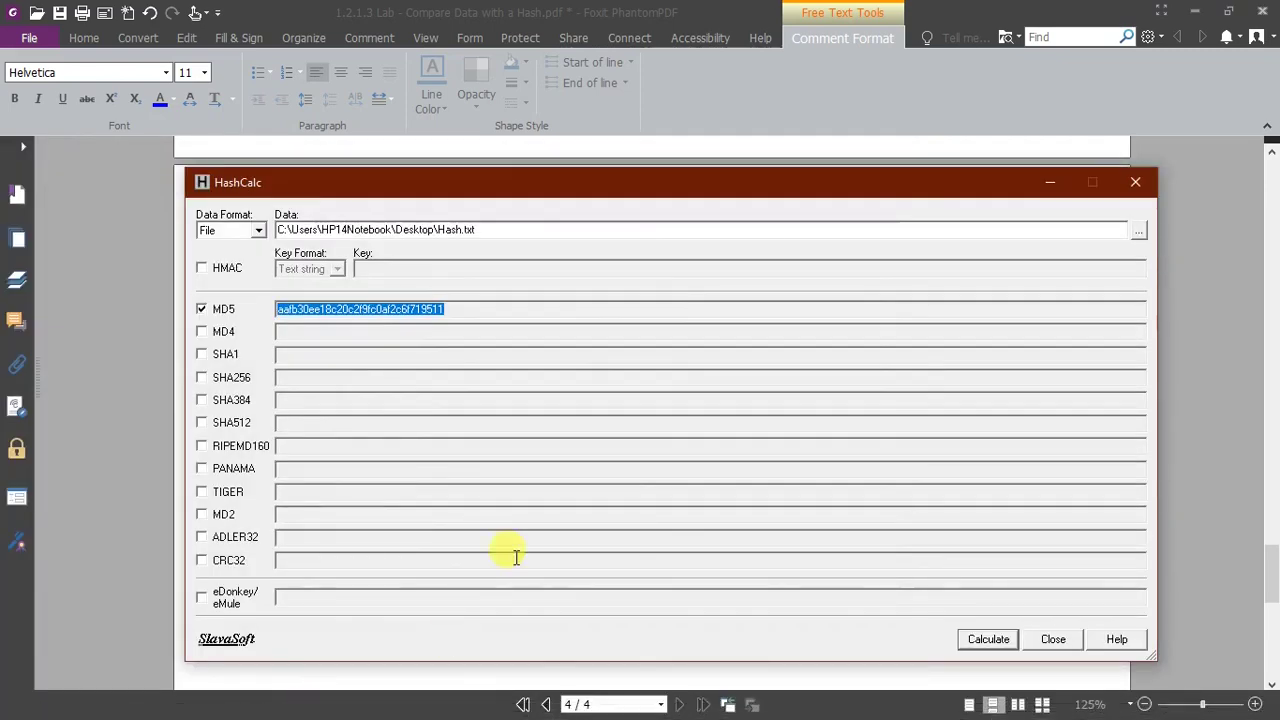
left_click_drag(542, 182, 675, 207)
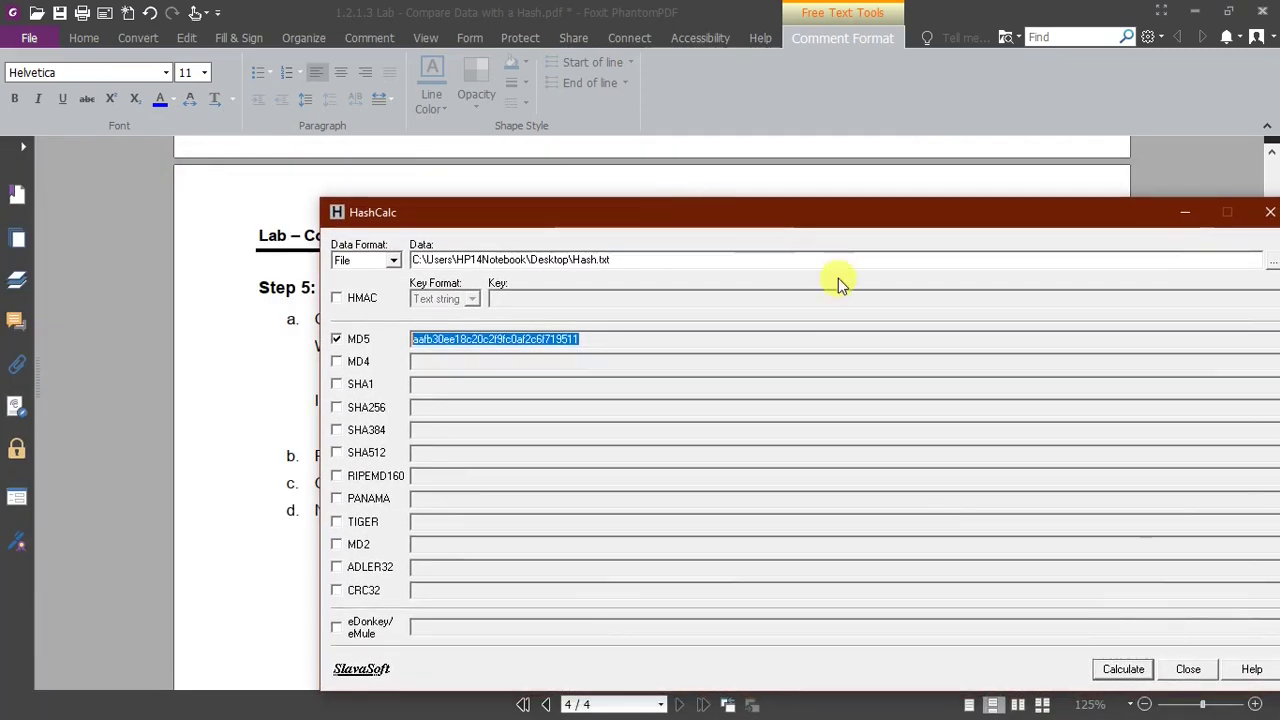
left_click(1128, 676)
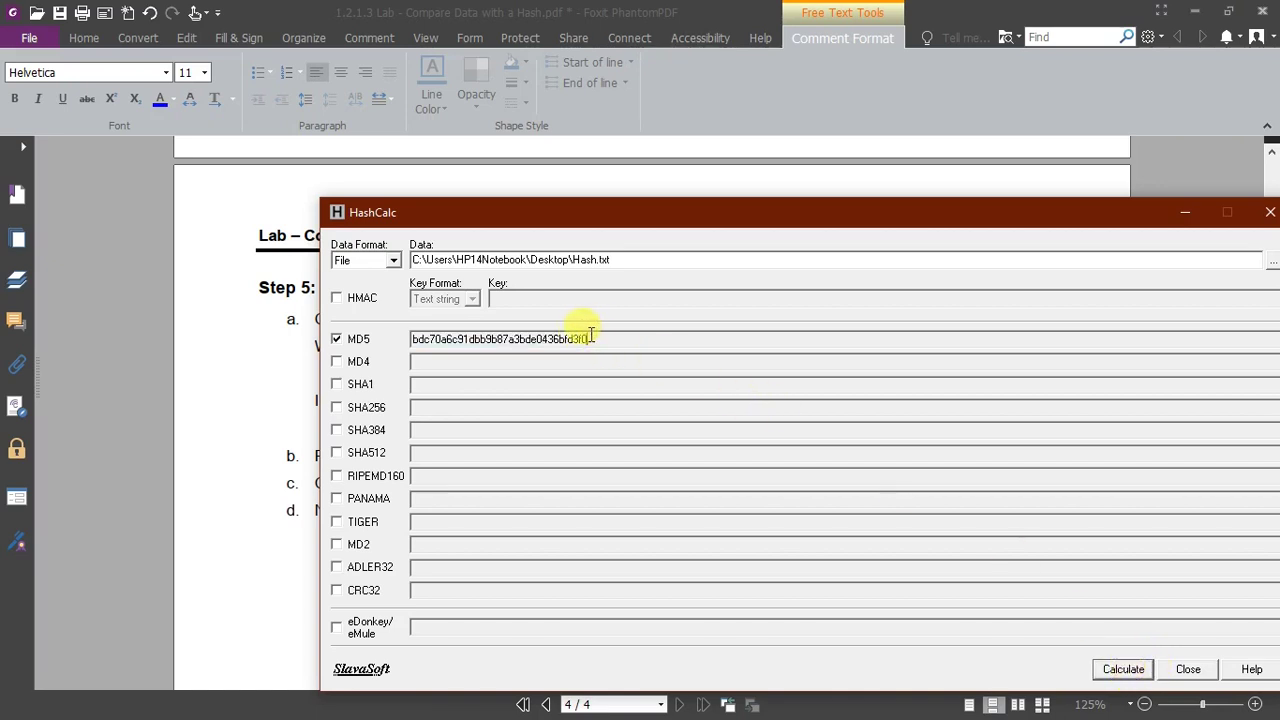
Step: Copy the new MD5 value from HashCalc and paste it under the MD5 question in the lab's Step 5
left_click_drag(591, 336, 410, 338)
key("ctrl+c")
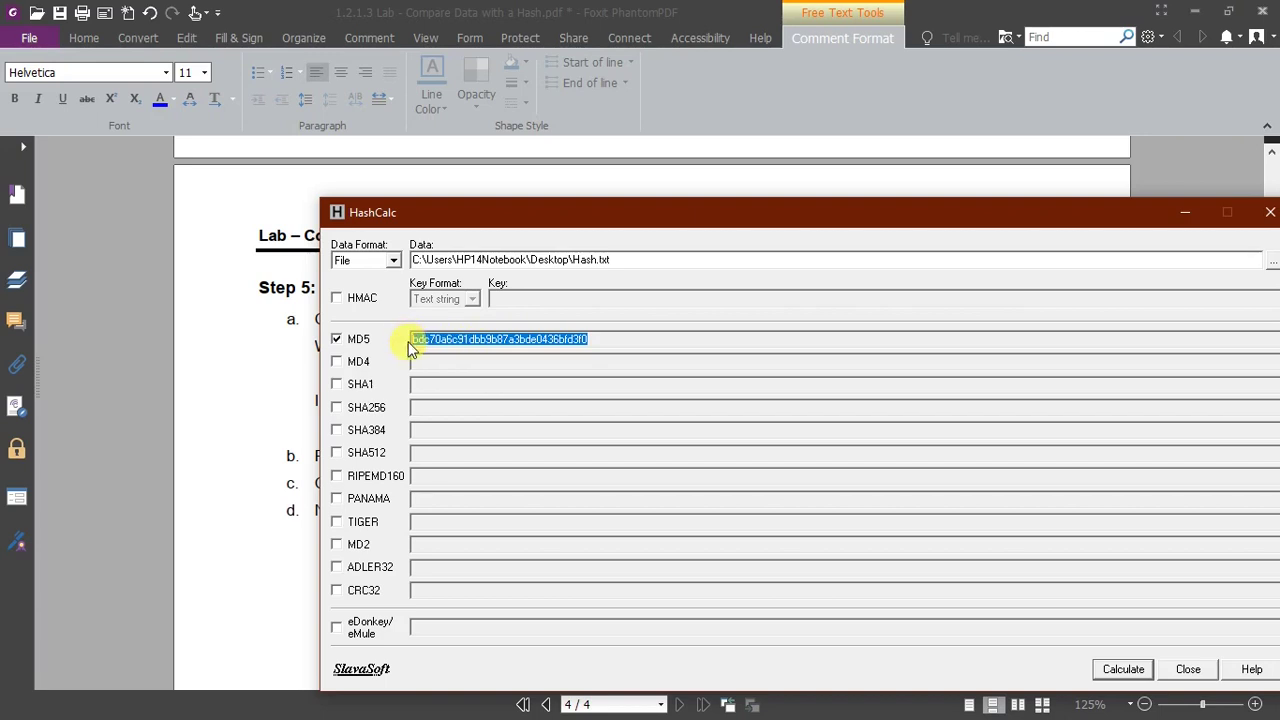
left_click(229, 334)
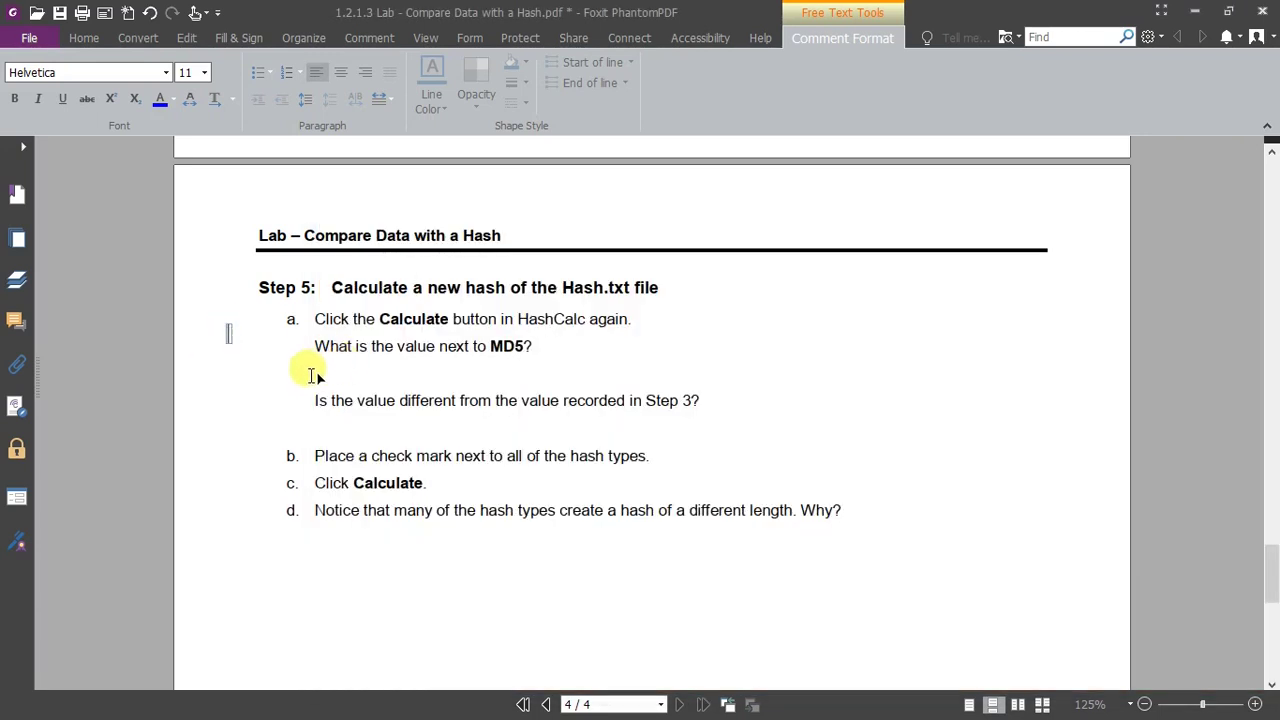
left_click(321, 368)
key("ctrl+v")
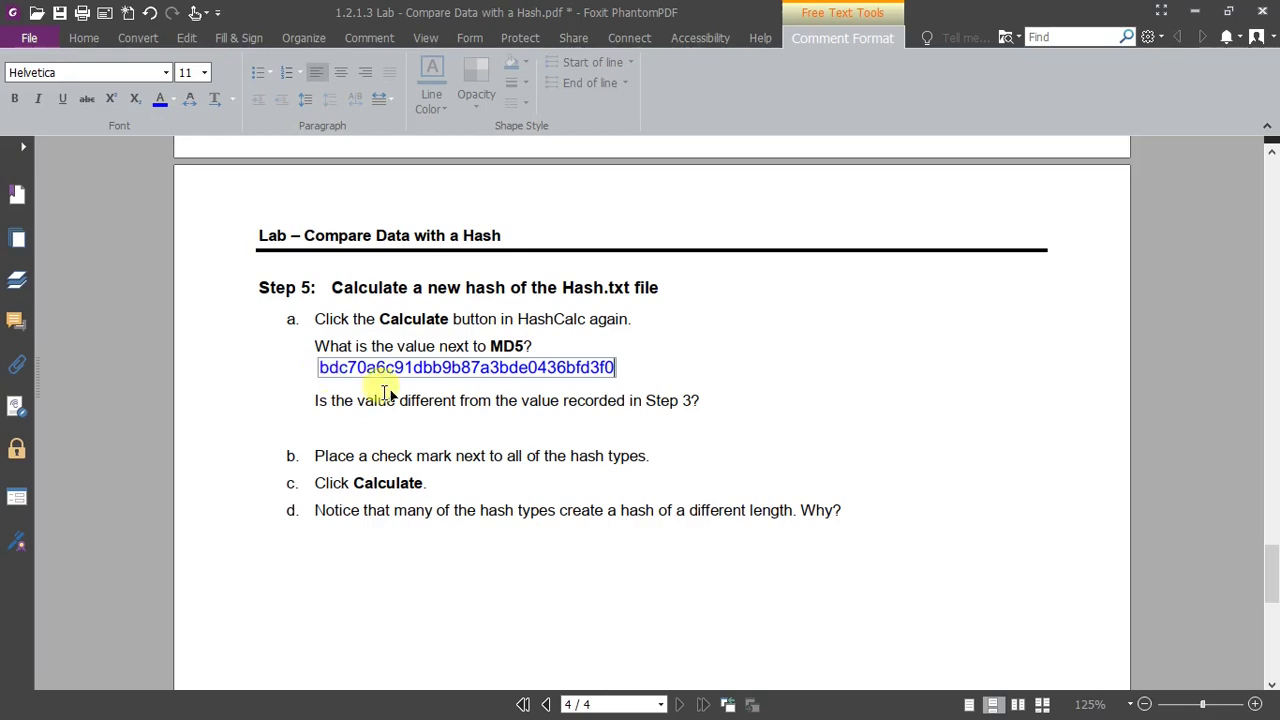
Step: Draw a rectangle around each of the MD5 answers in Step 3 and Step 5 and compare the two values
scroll(686, 352, "up", 2)
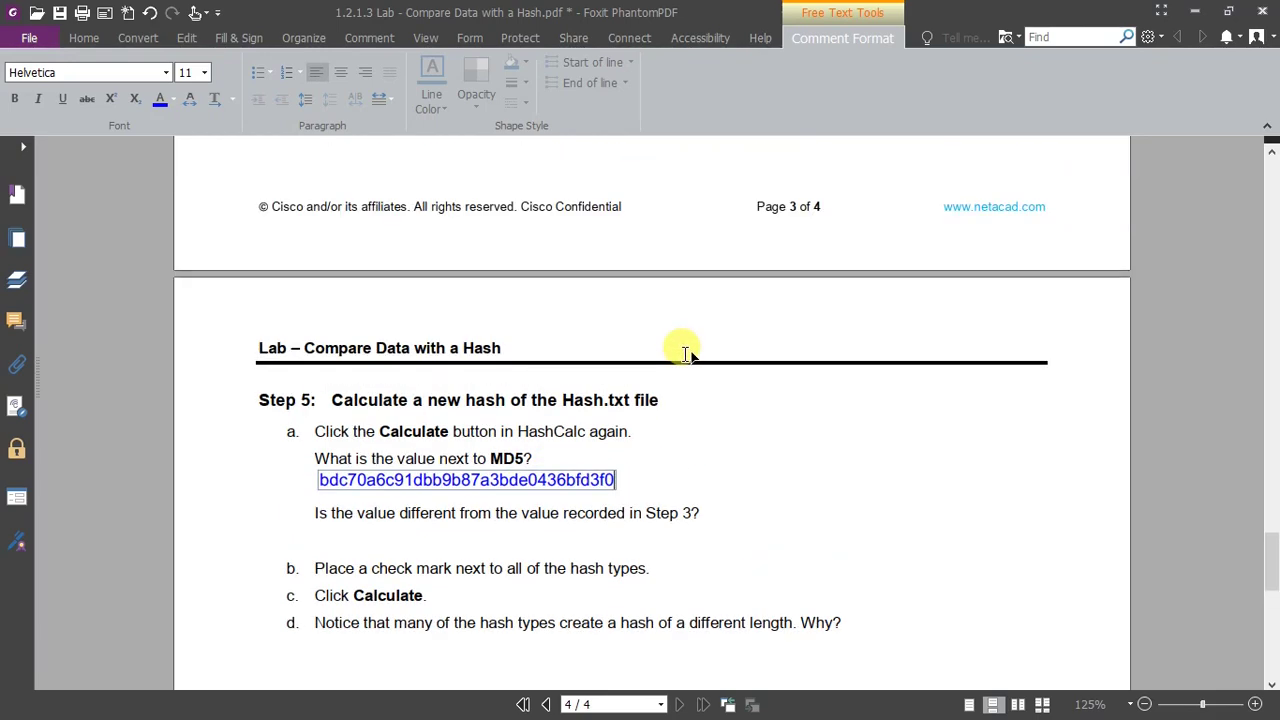
scroll(686, 352, "up", 4)
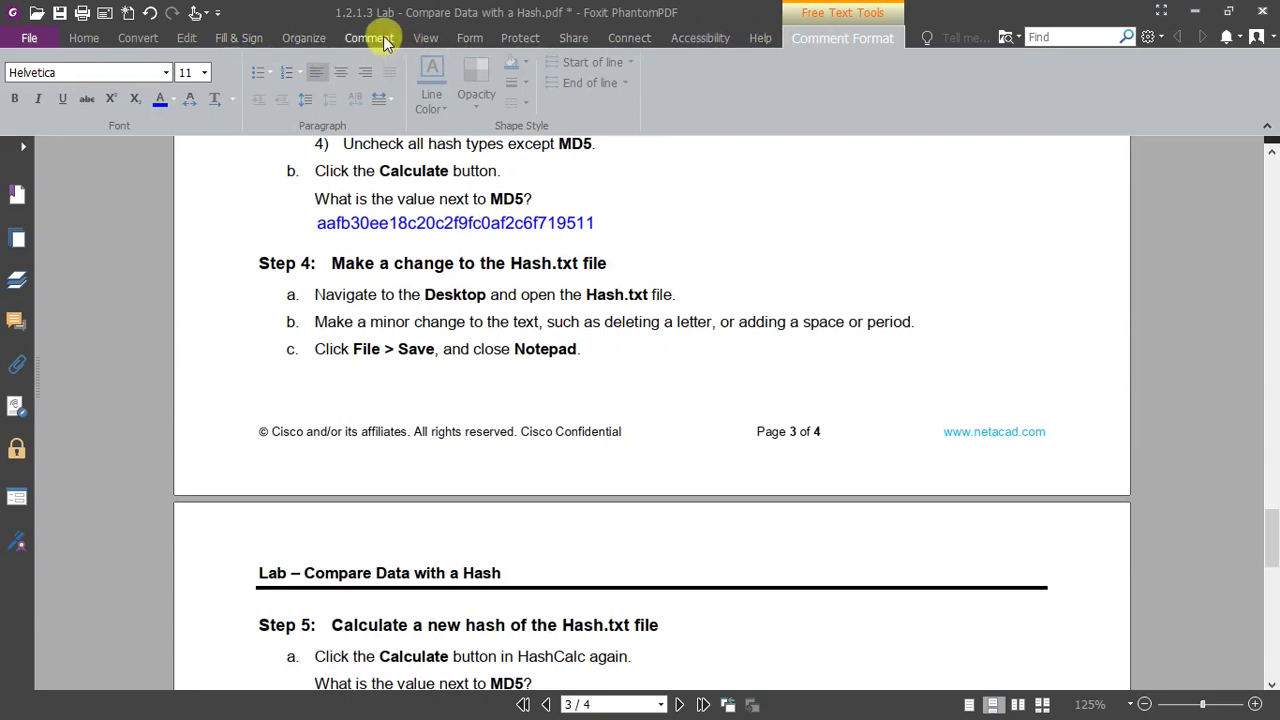
left_click(366, 38)
left_click(400, 63)
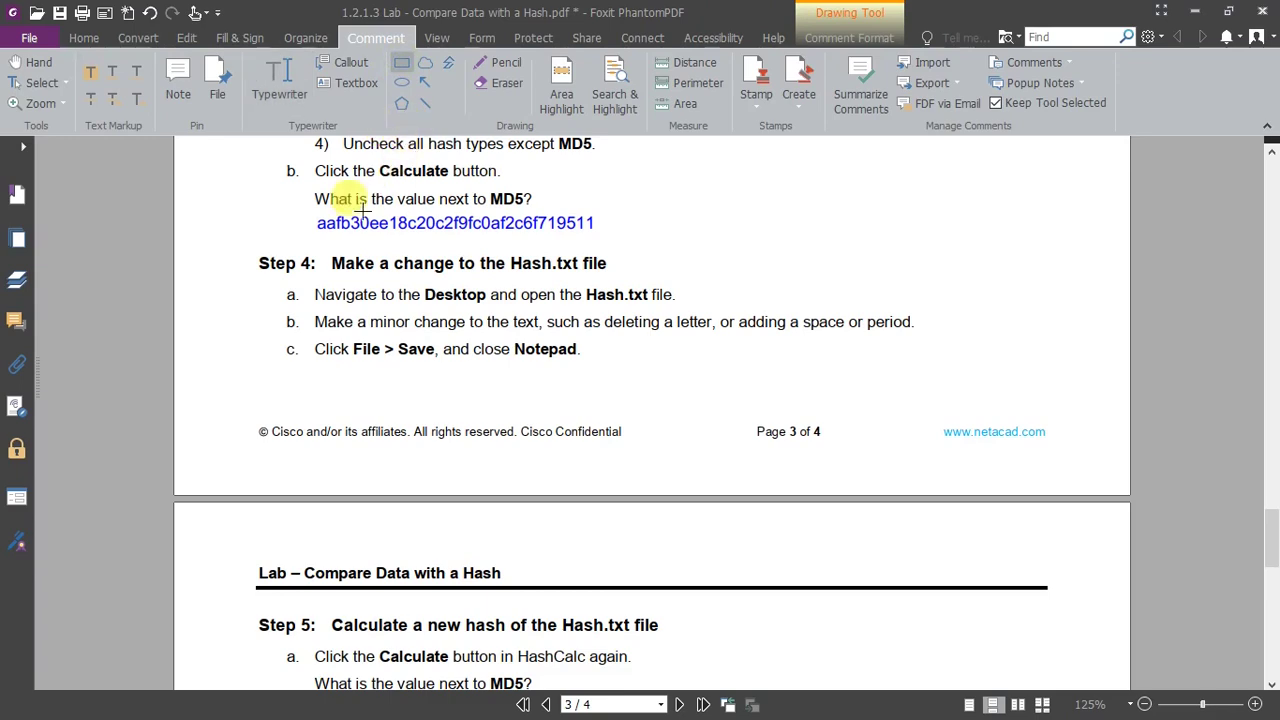
left_click_drag(315, 211, 603, 239)
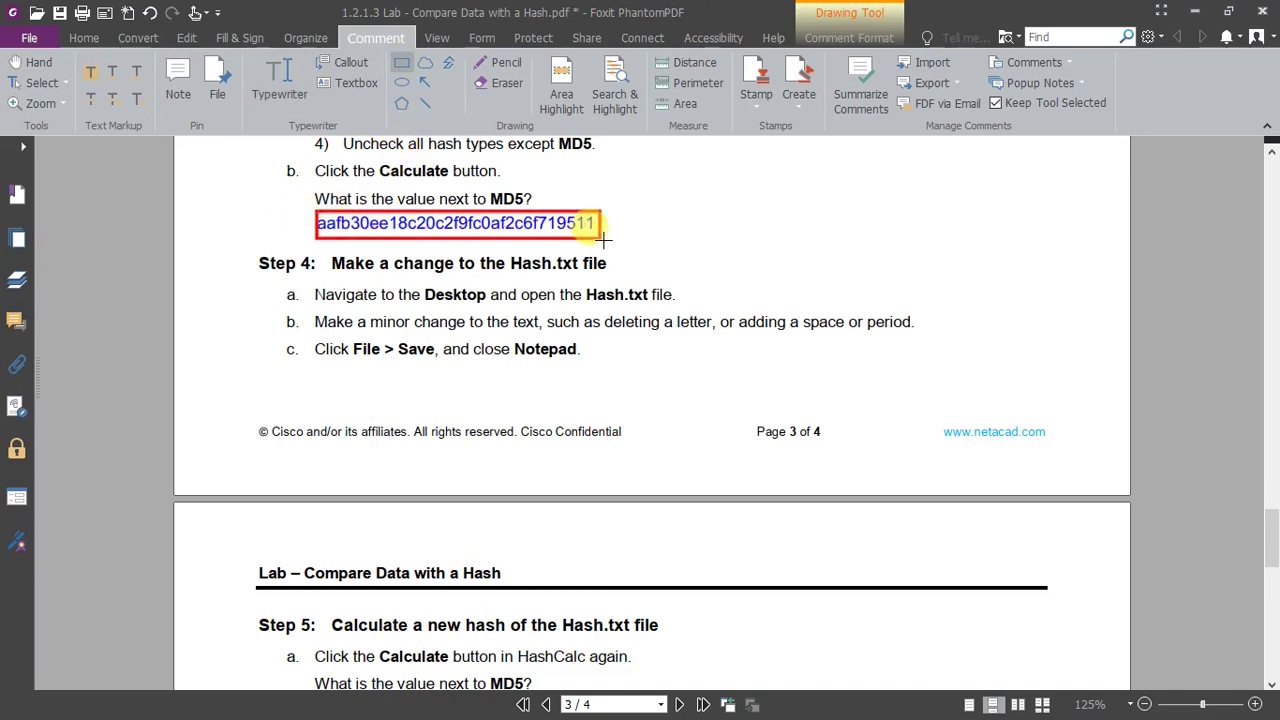
scroll(560, 250, "down", 3)
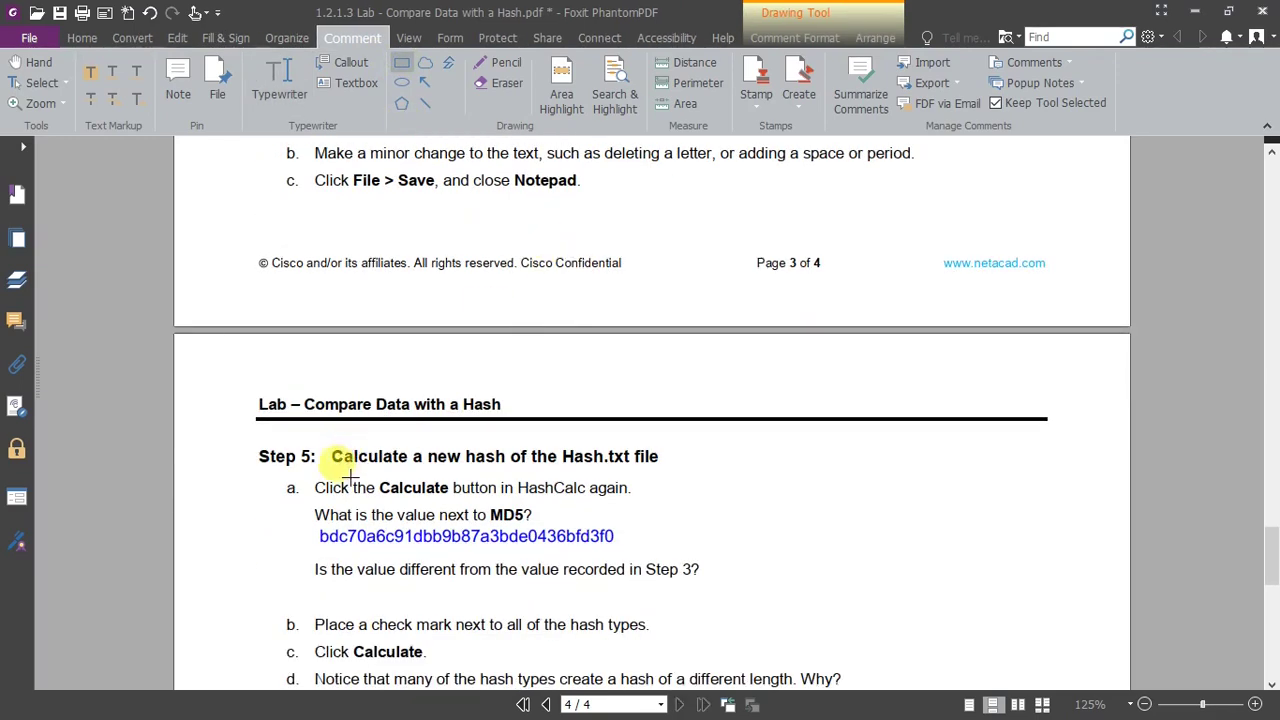
mouse_move(311, 526)
left_mouse_down()
mouse_move(429, 552)
mouse_move(626, 552)
left_mouse_up()
scroll(624, 507, "up", 3)
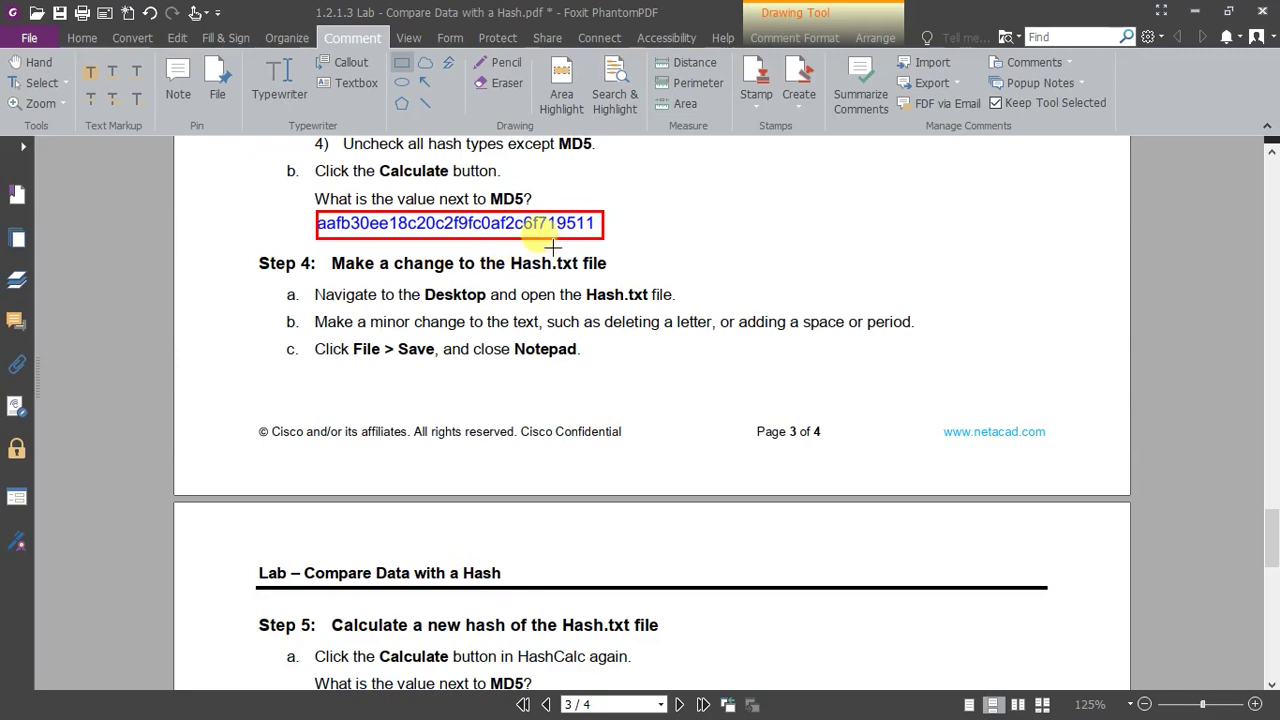
scroll(533, 225, "down", 1)
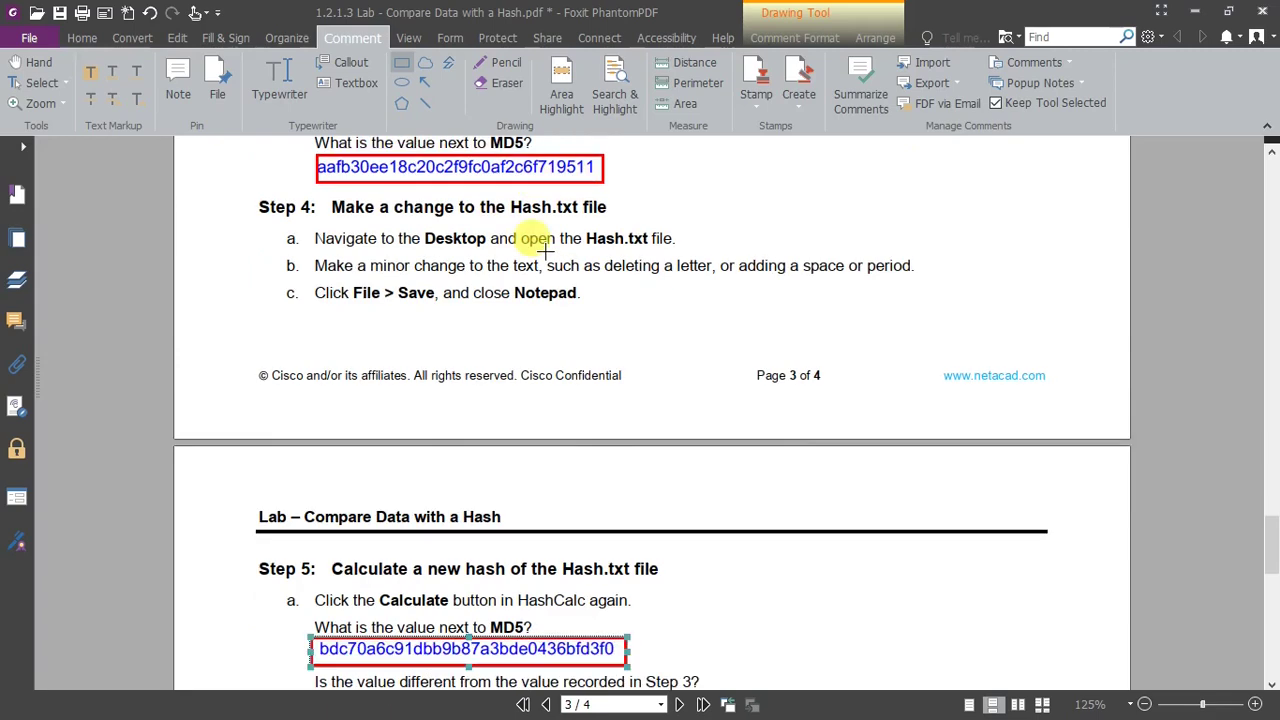
scroll(553, 459, "down", 2)
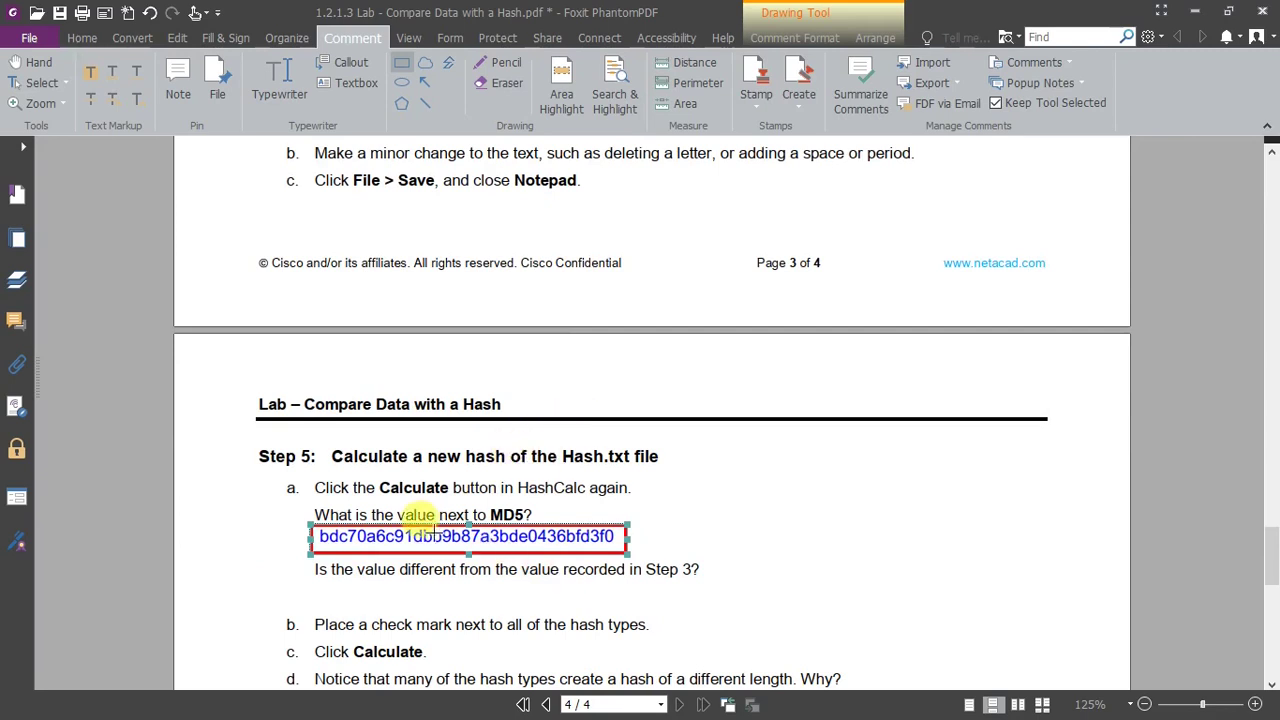
Step: Answer the Step 5 question on whether the value differs with the Typewriter text "Yes, the value is different"
scroll(415, 522, "down", 1)
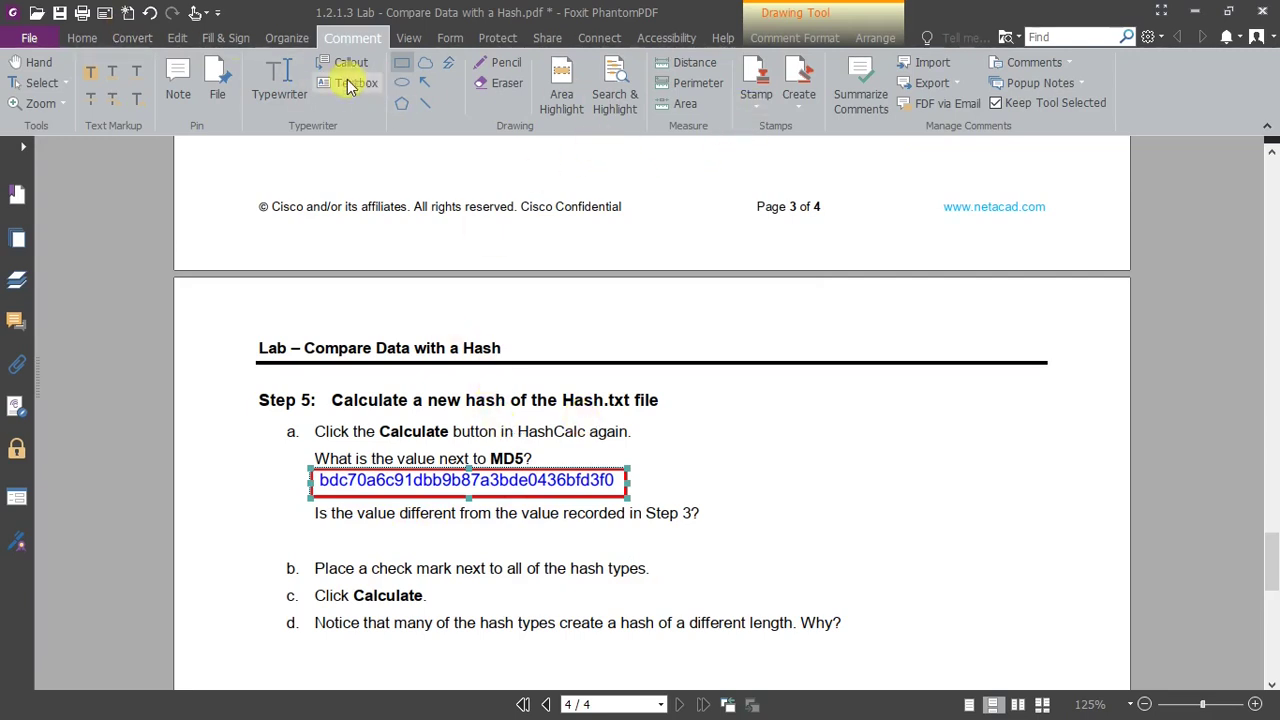
left_click(86, 40)
left_click(595, 80)
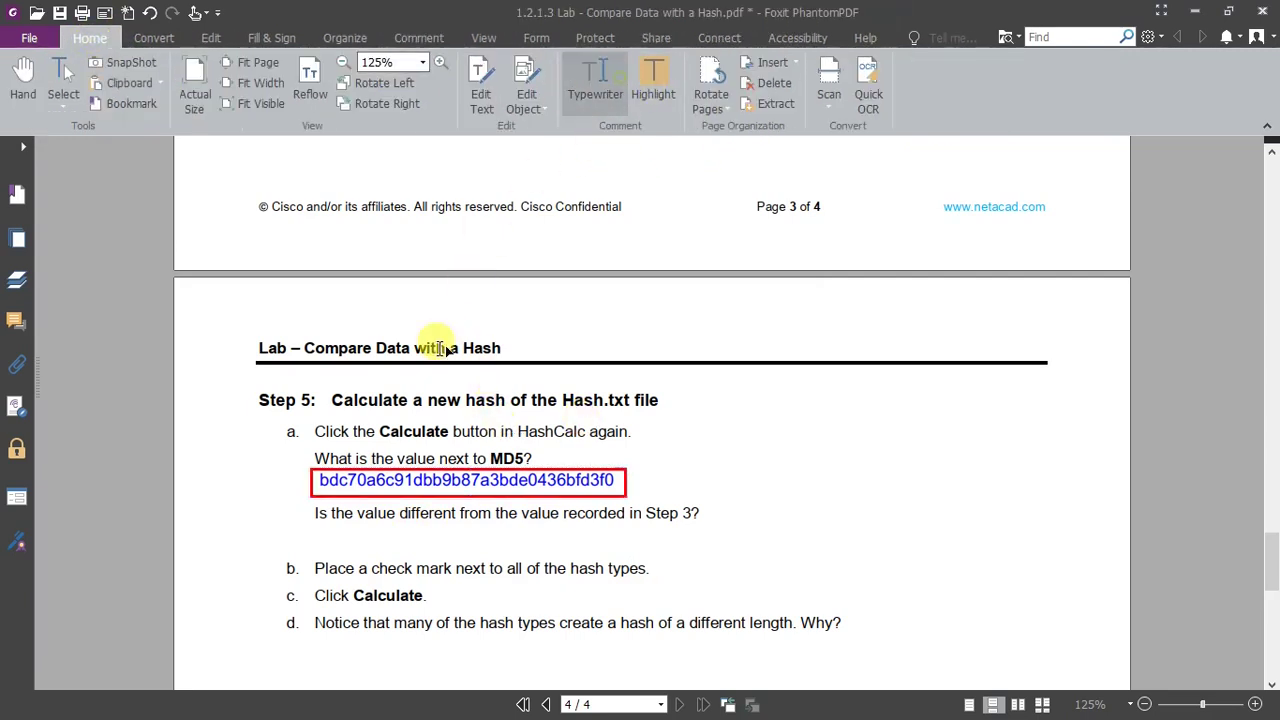
left_click(318, 540)
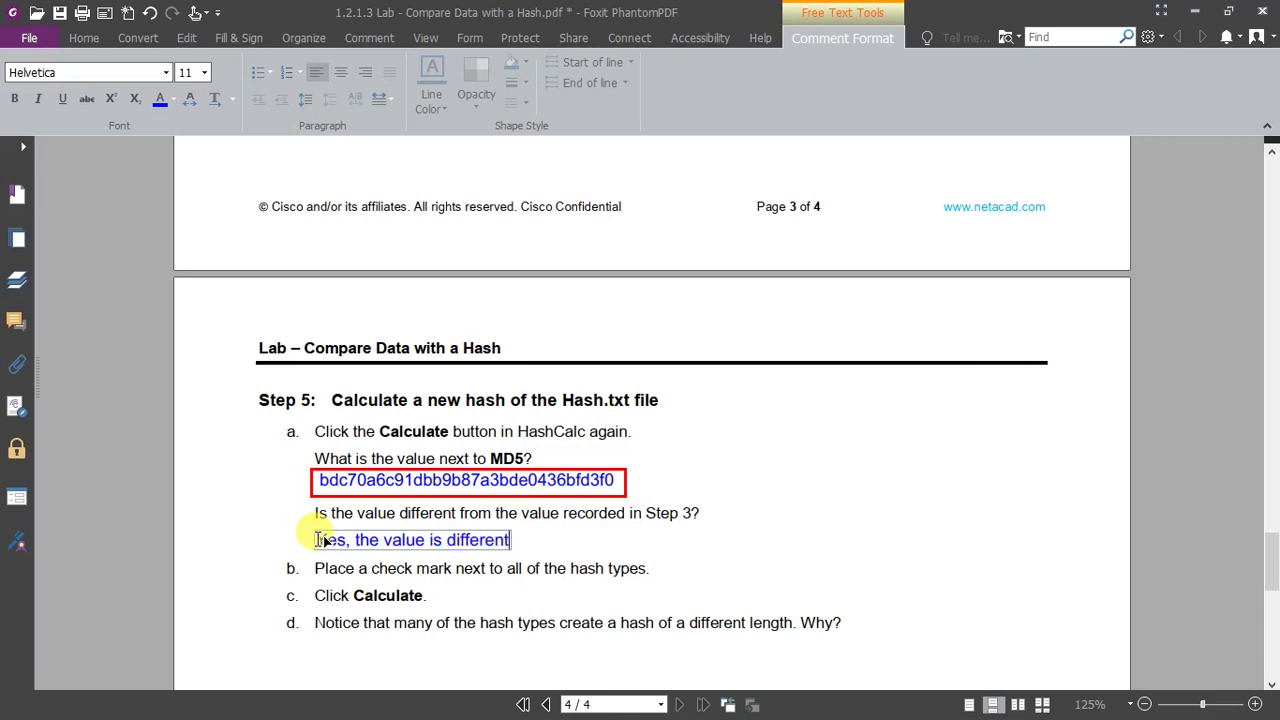
Step: Switch to HashCalc, enable every remaining hash type from MD4 through CRC32 and calculate the hashes of Hash.txt
scroll(498, 335, "down", 1)
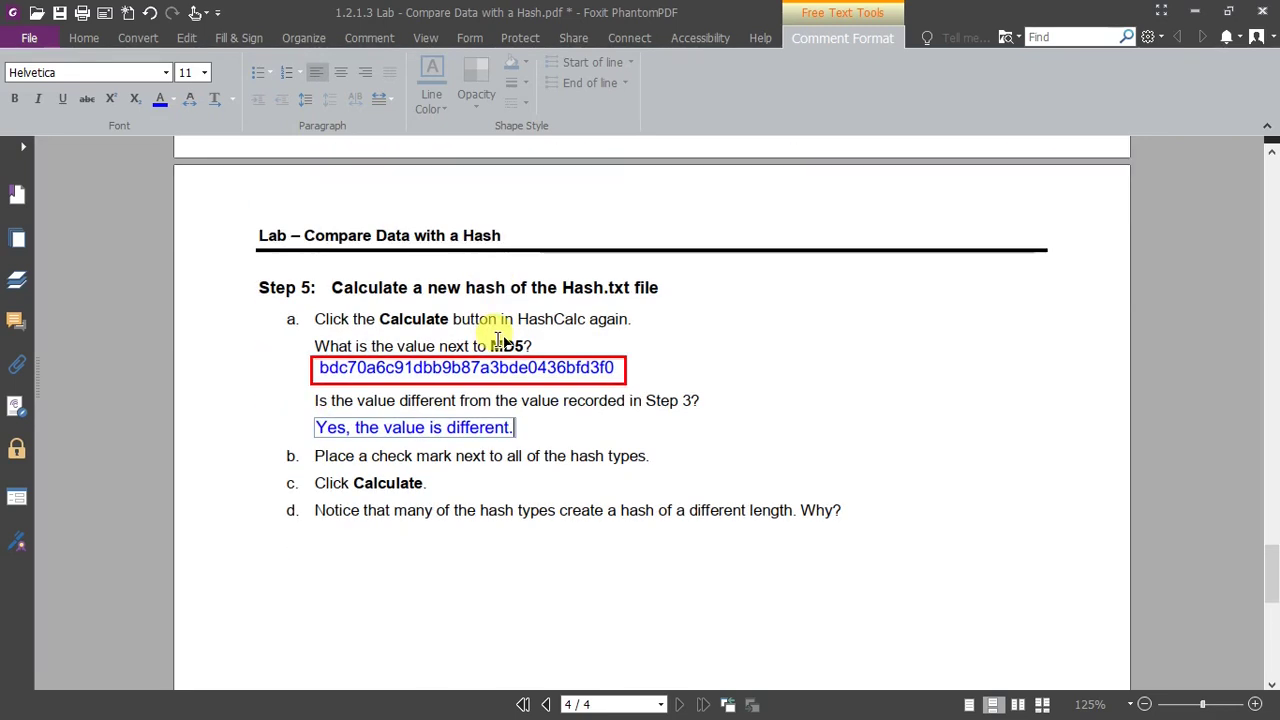
scroll(498, 340, "down", 1)
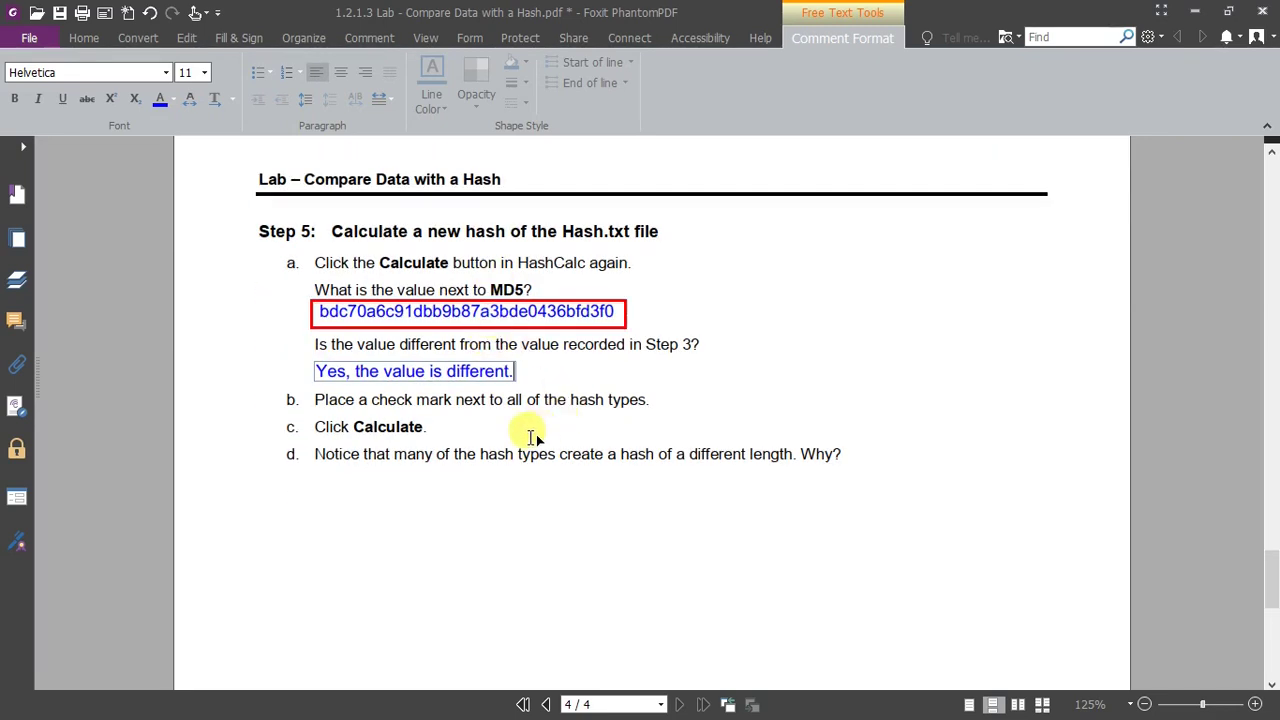
key("super")
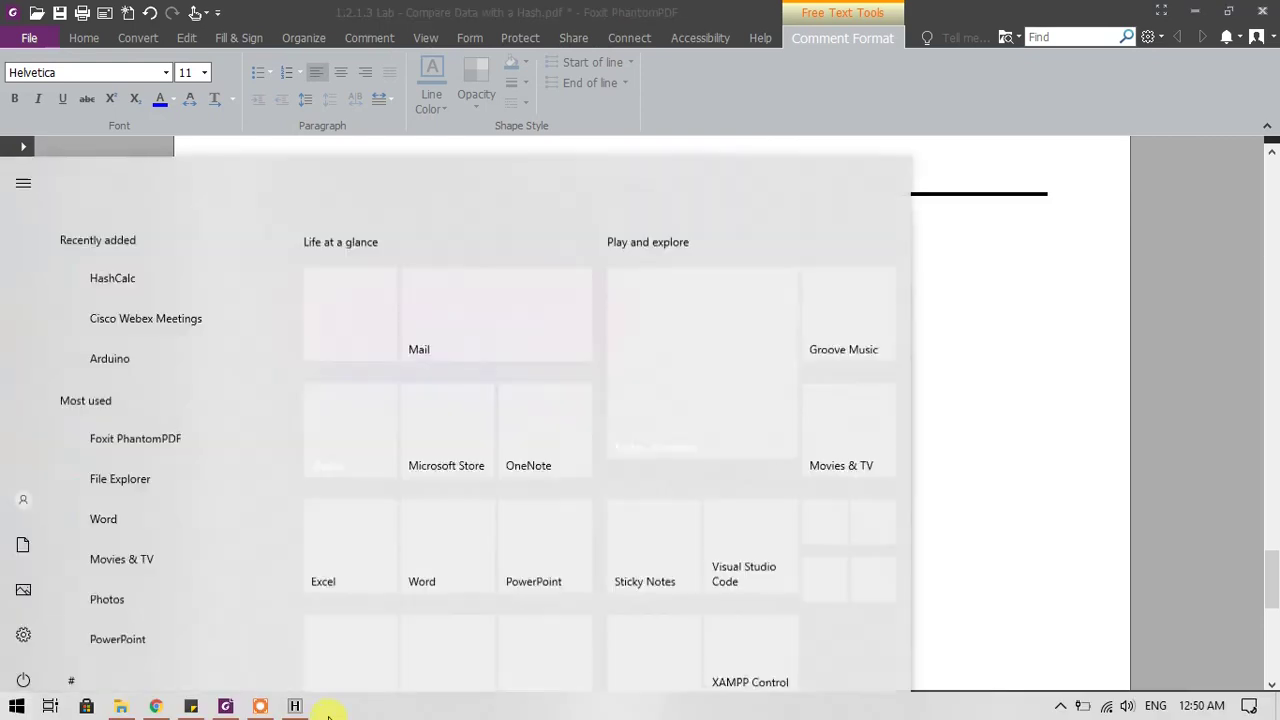
left_click(295, 707)
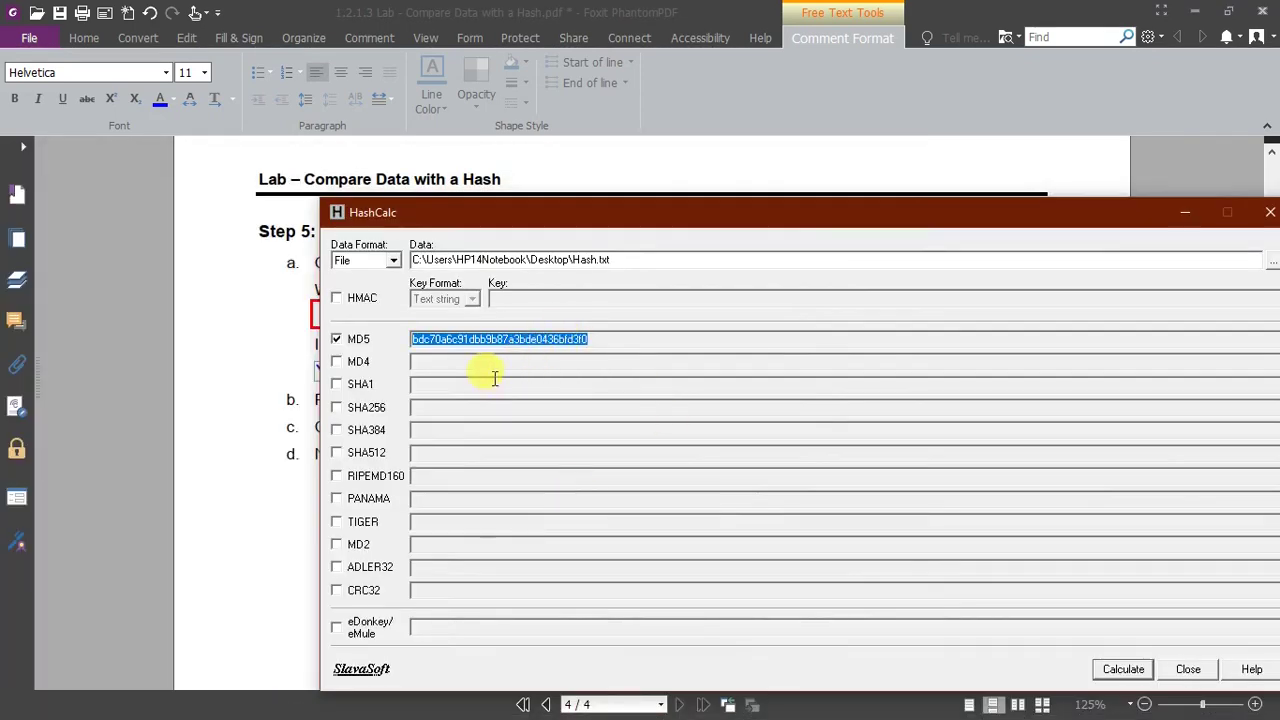
left_click(336, 361)
left_click(336, 385)
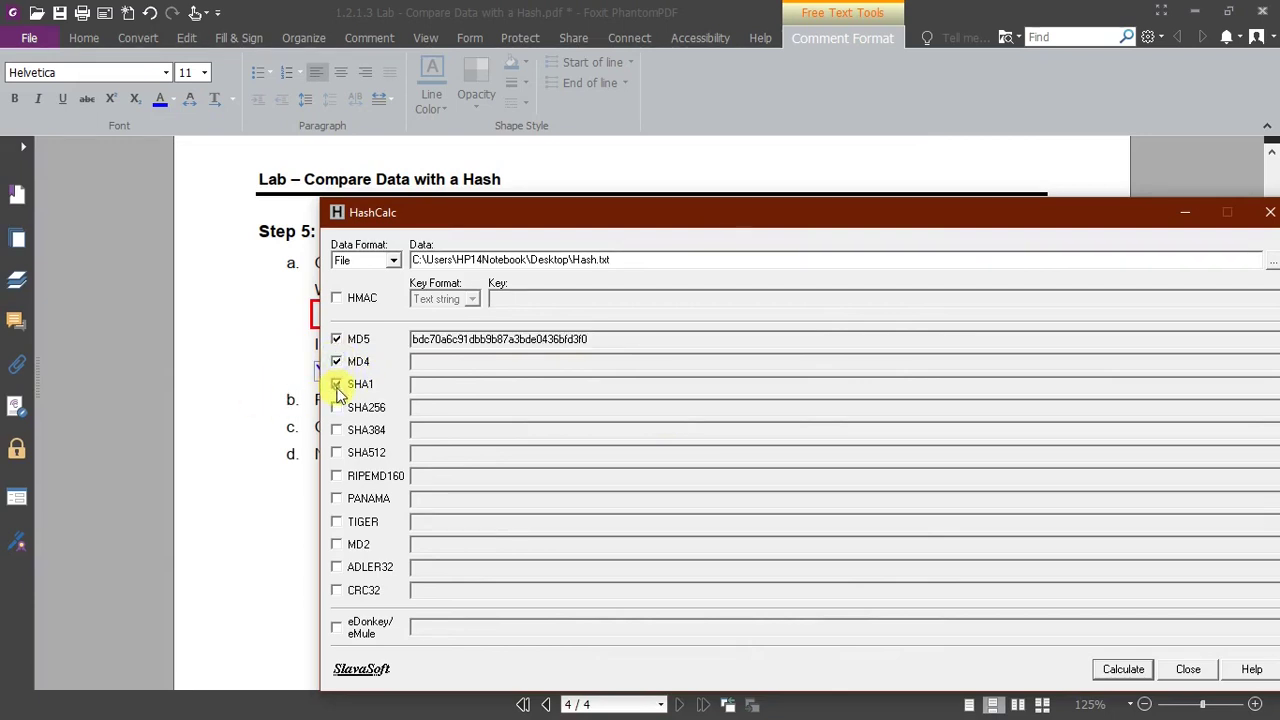
left_click(337, 452)
left_click(337, 522)
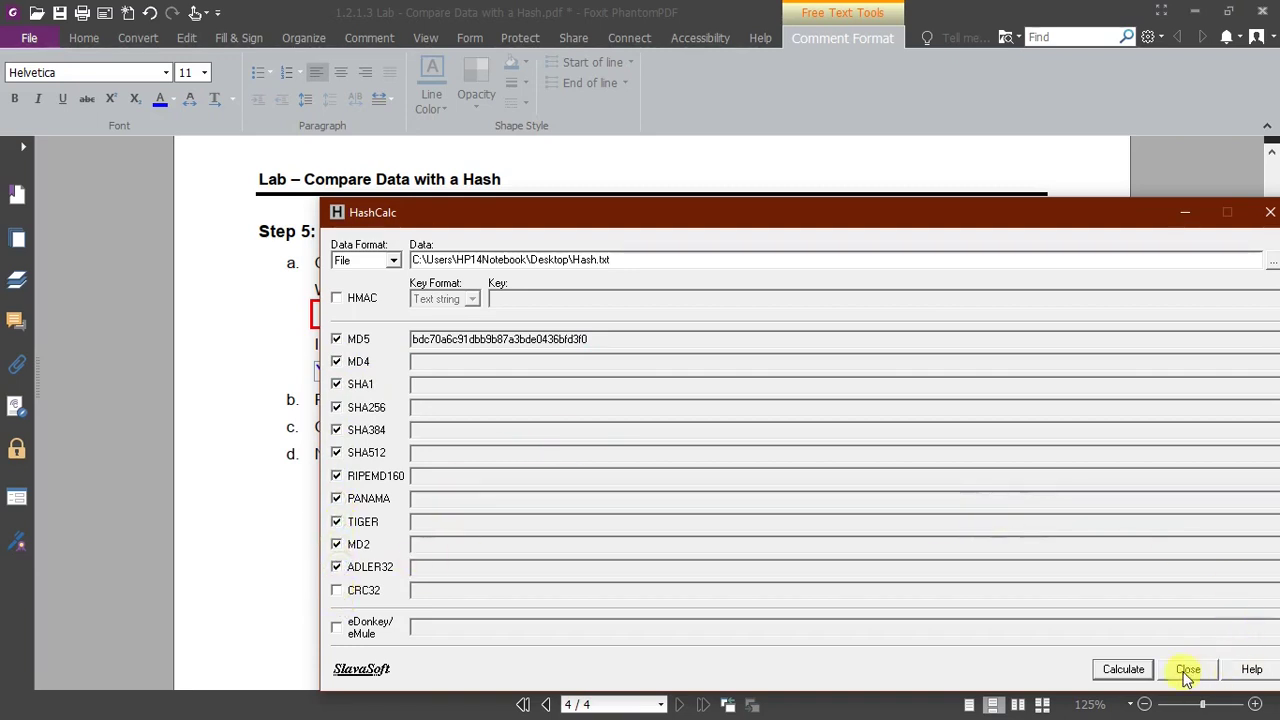
left_click(1137, 665)
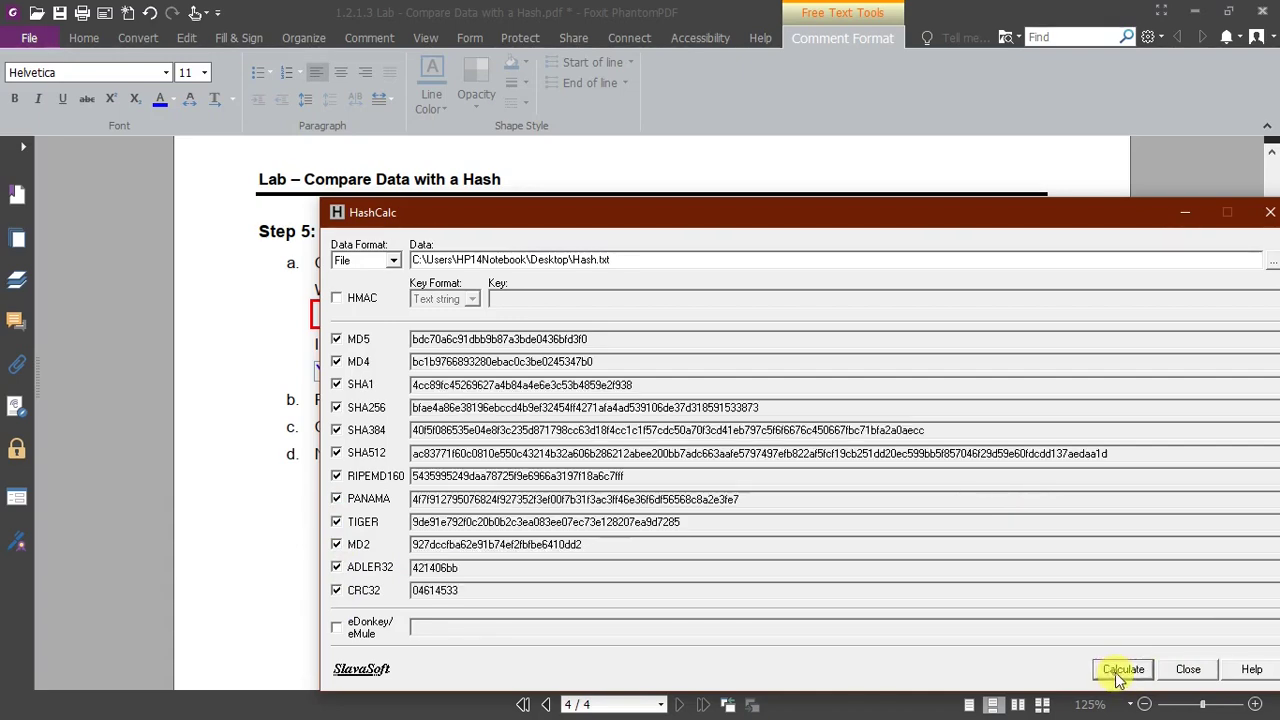
left_click_drag(771, 220, 700, 166)
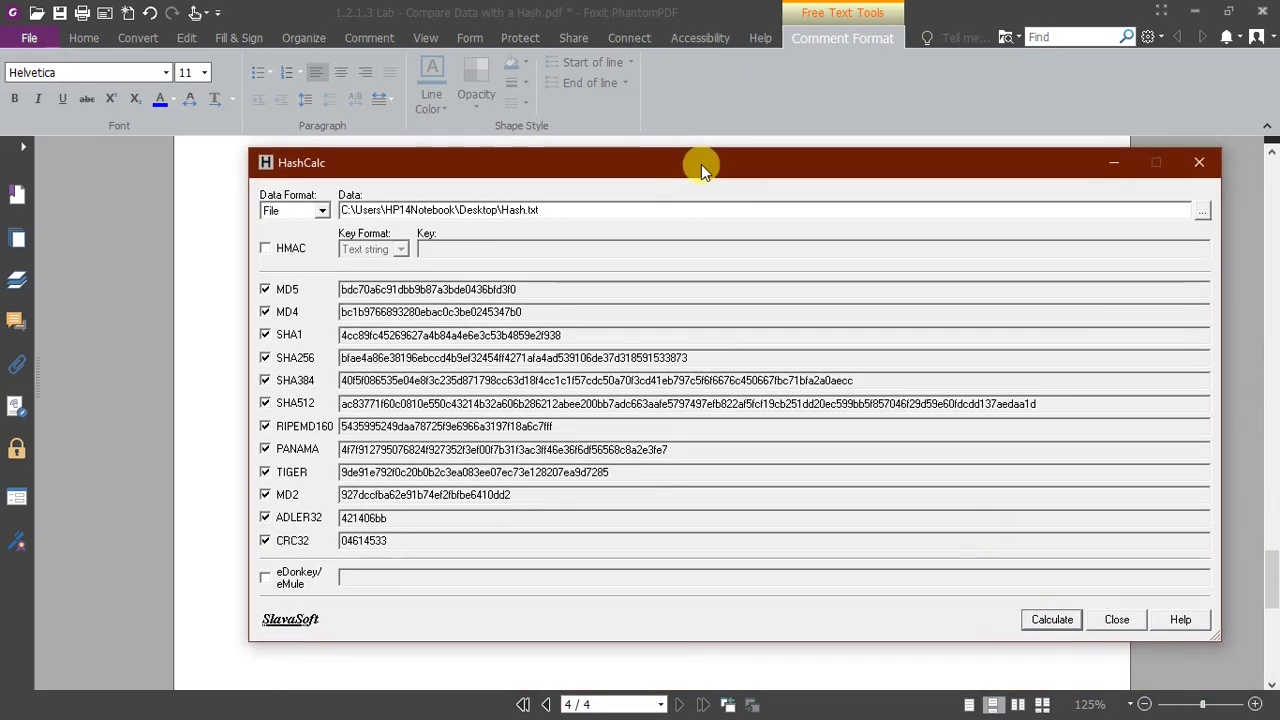
Step: Read the lab's Step 5 question d on hash lengths and compare the lengths of the SHA1 and SHA256 values in HashCalc
left_click(165, 334)
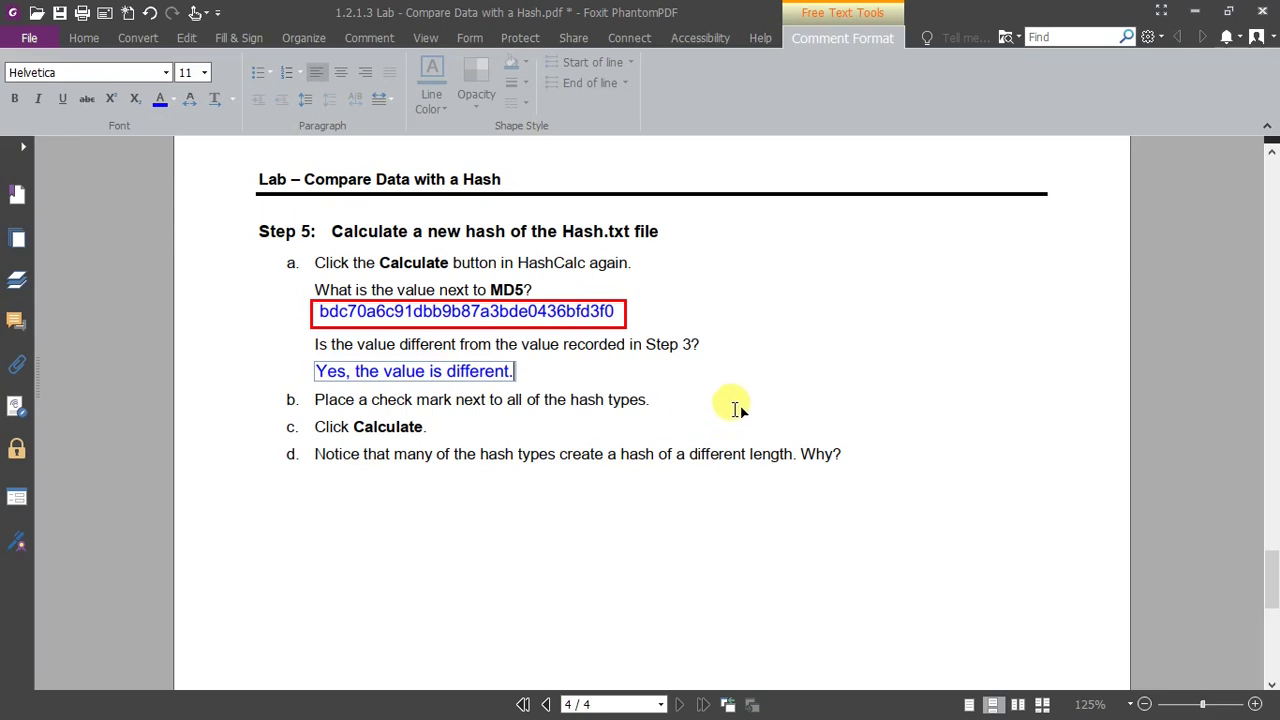
scroll(514, 364, "down", 1)
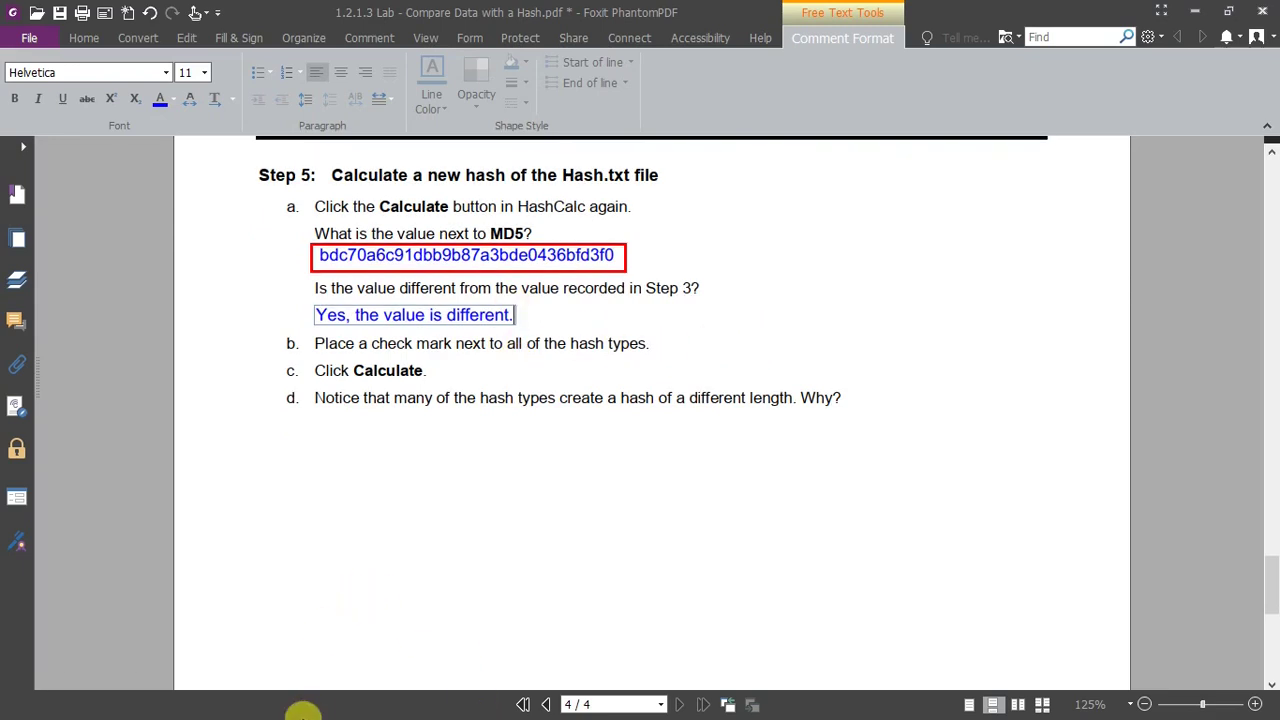
left_click(240, 712)
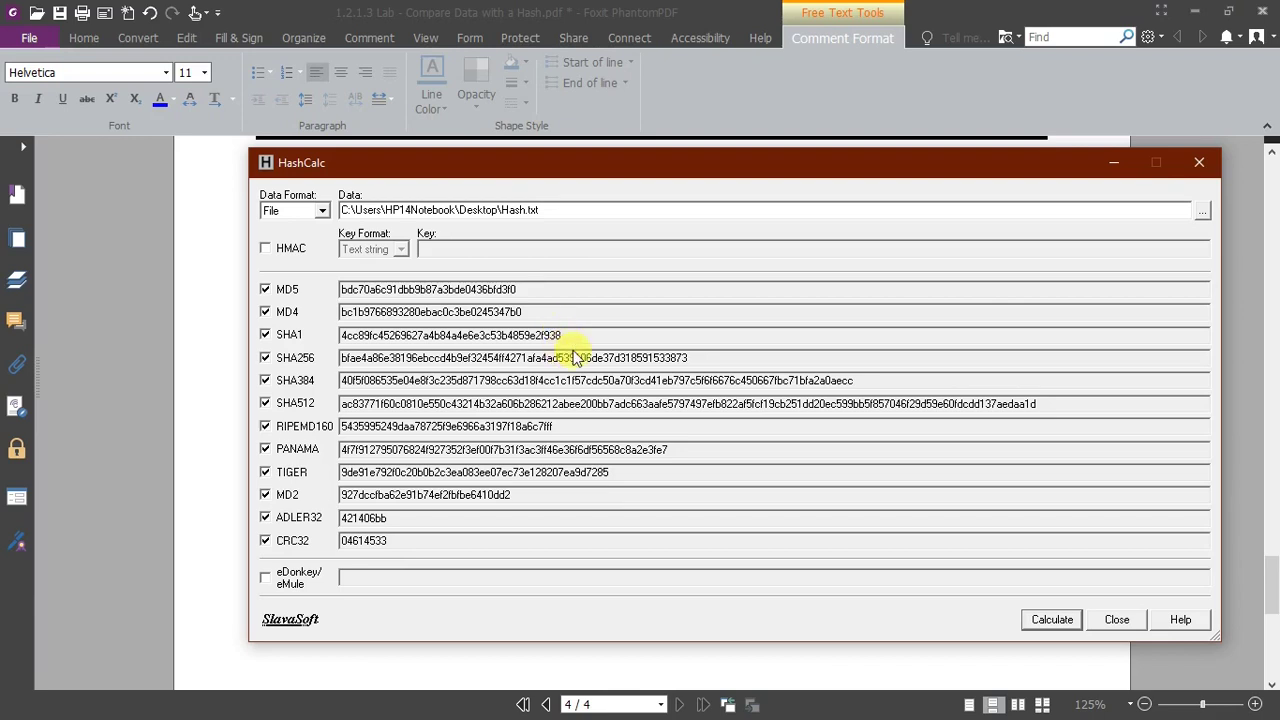
left_click_drag(564, 335, 342, 340)
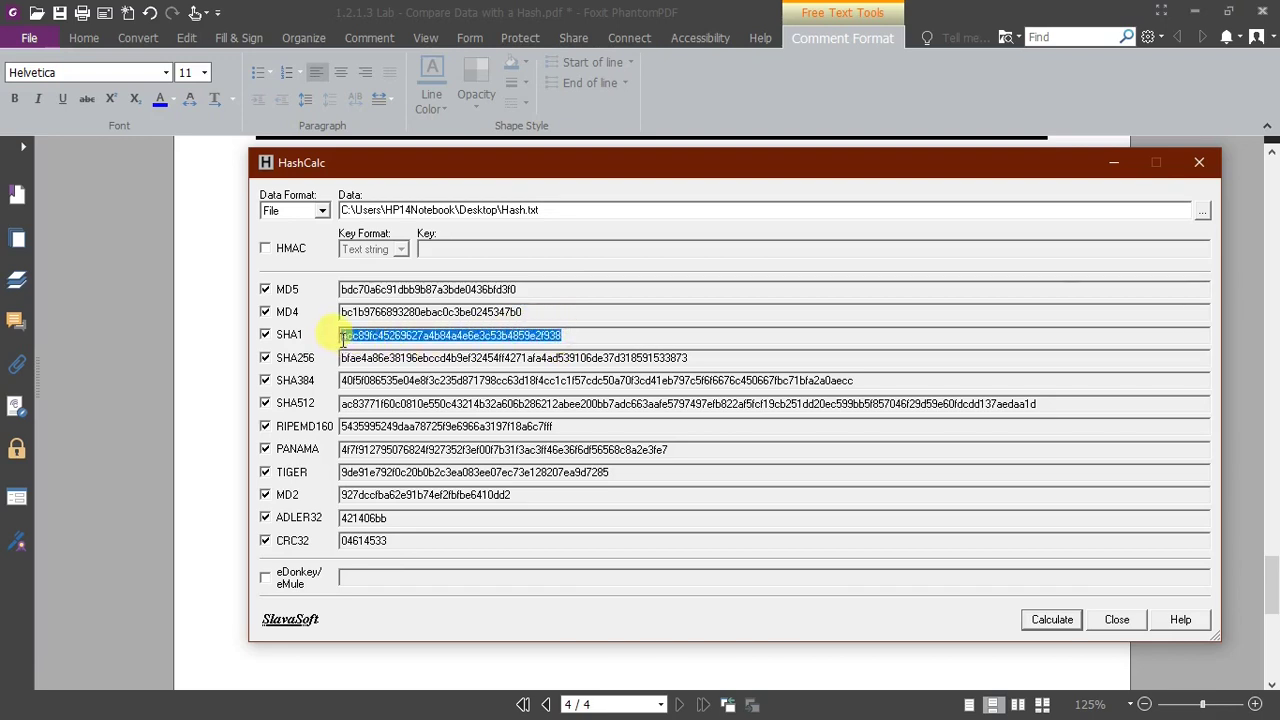
left_click_drag(690, 357, 344, 359)
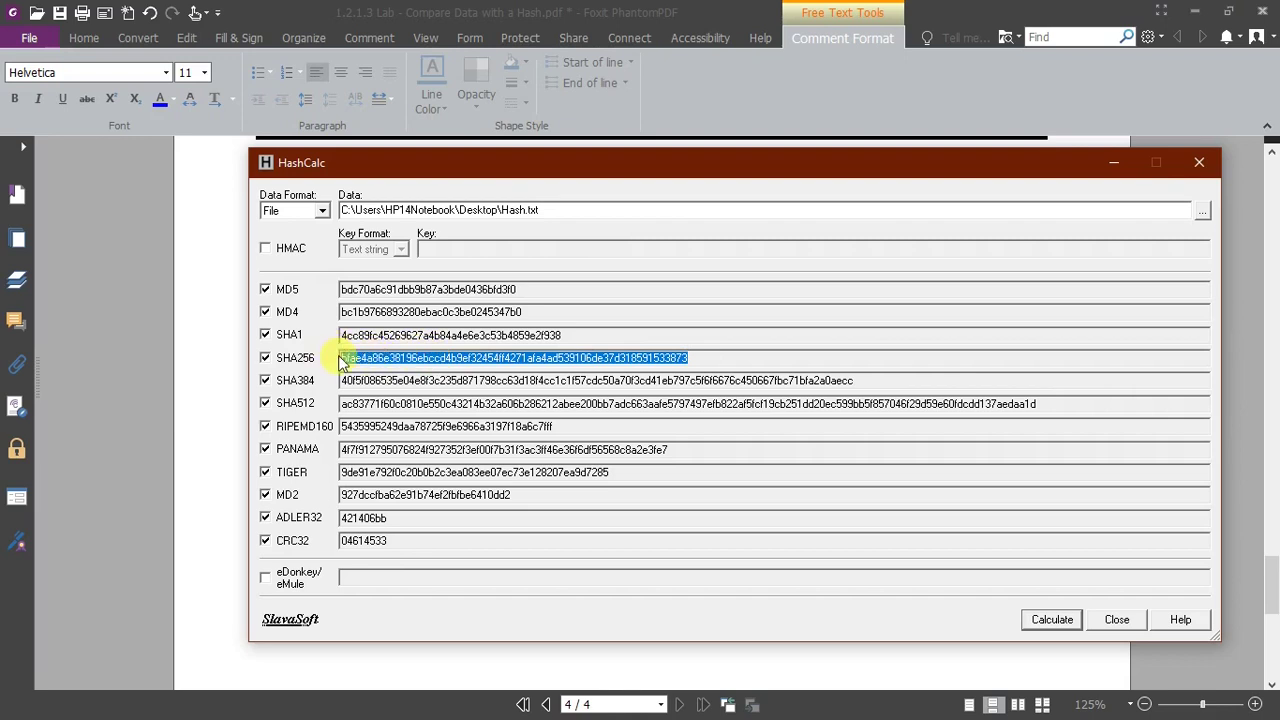
left_click(564, 335)
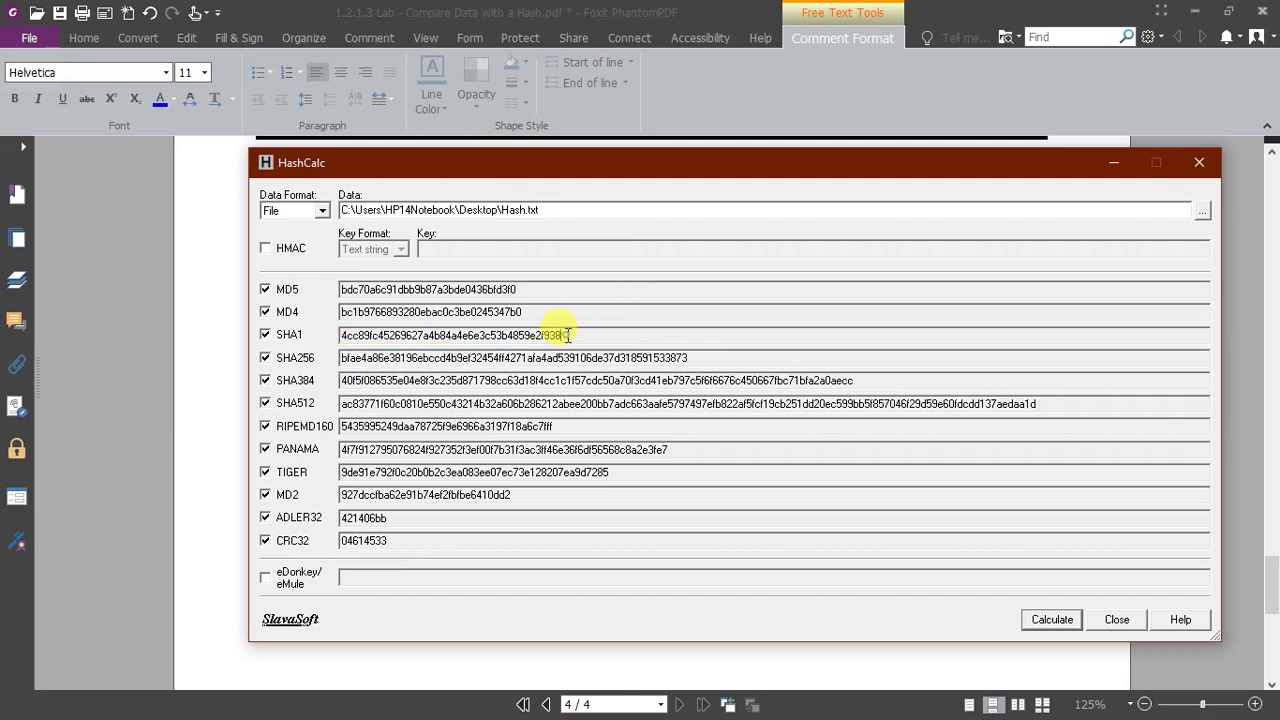
left_click_drag(567, 335, 343, 348)
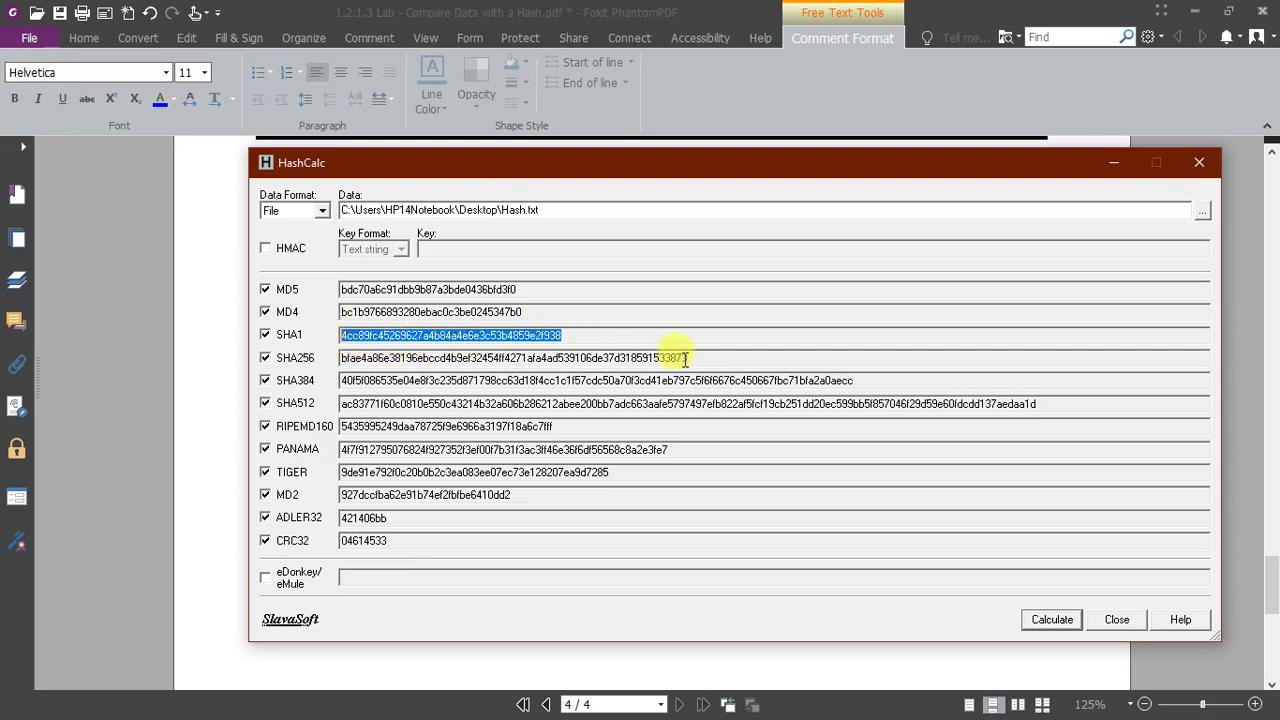
left_click_drag(690, 357, 343, 357)
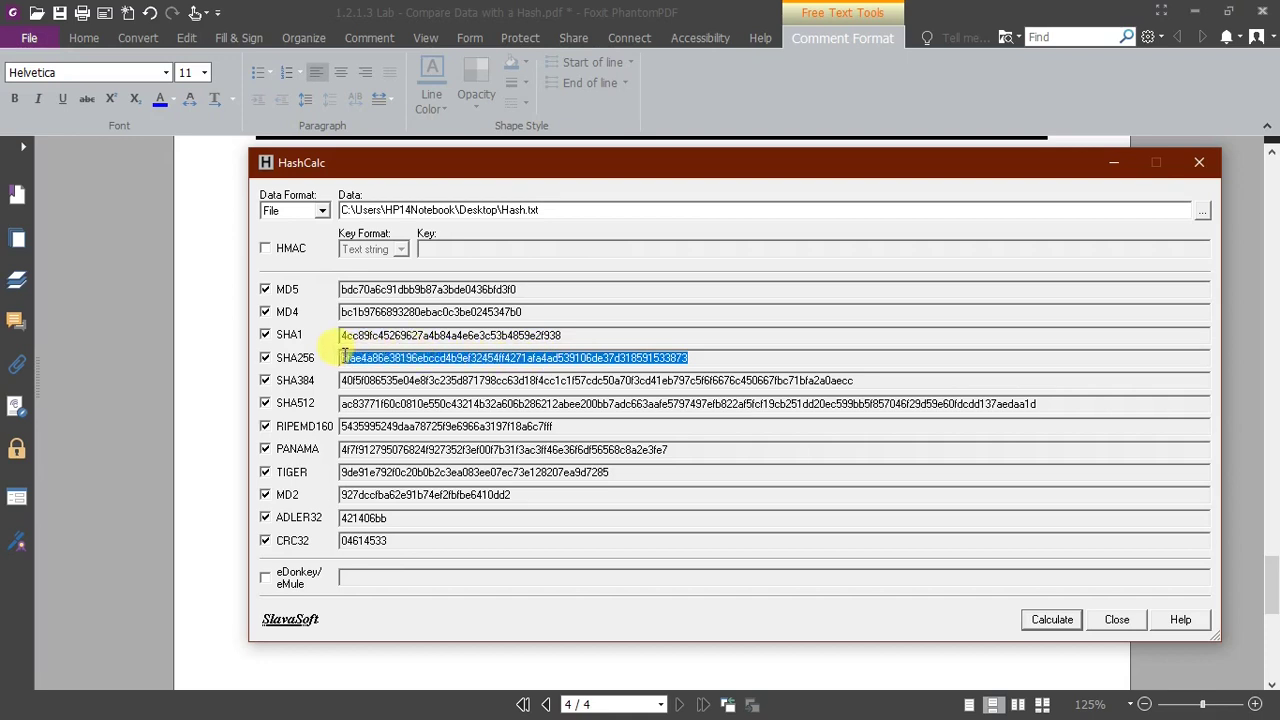
left_click(712, 356)
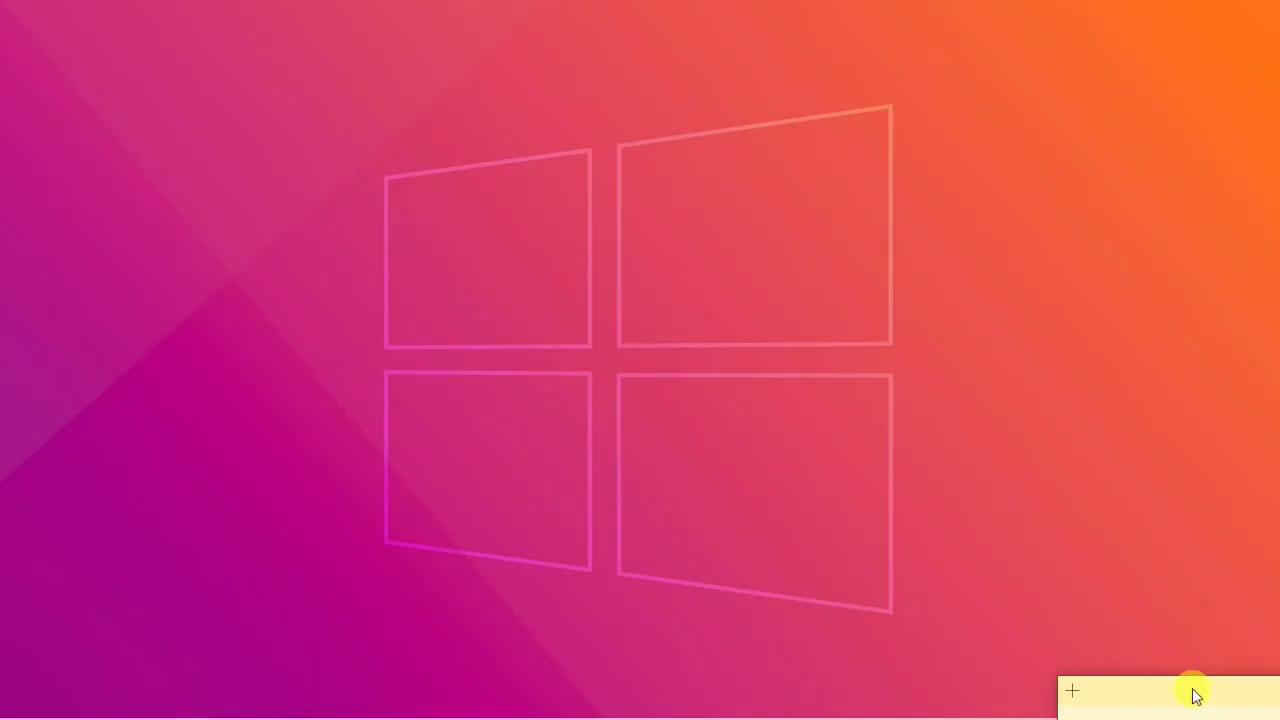
Step: Copy the sticky note's explanation that hash types use different algorithms, with the SHA-1 and SHA-256 example, and paste it under question d of Step 5
left_click_drag(1196, 697, 829, 451)
left_click_drag(816, 533, 706, 458)
key("ctrl+c")
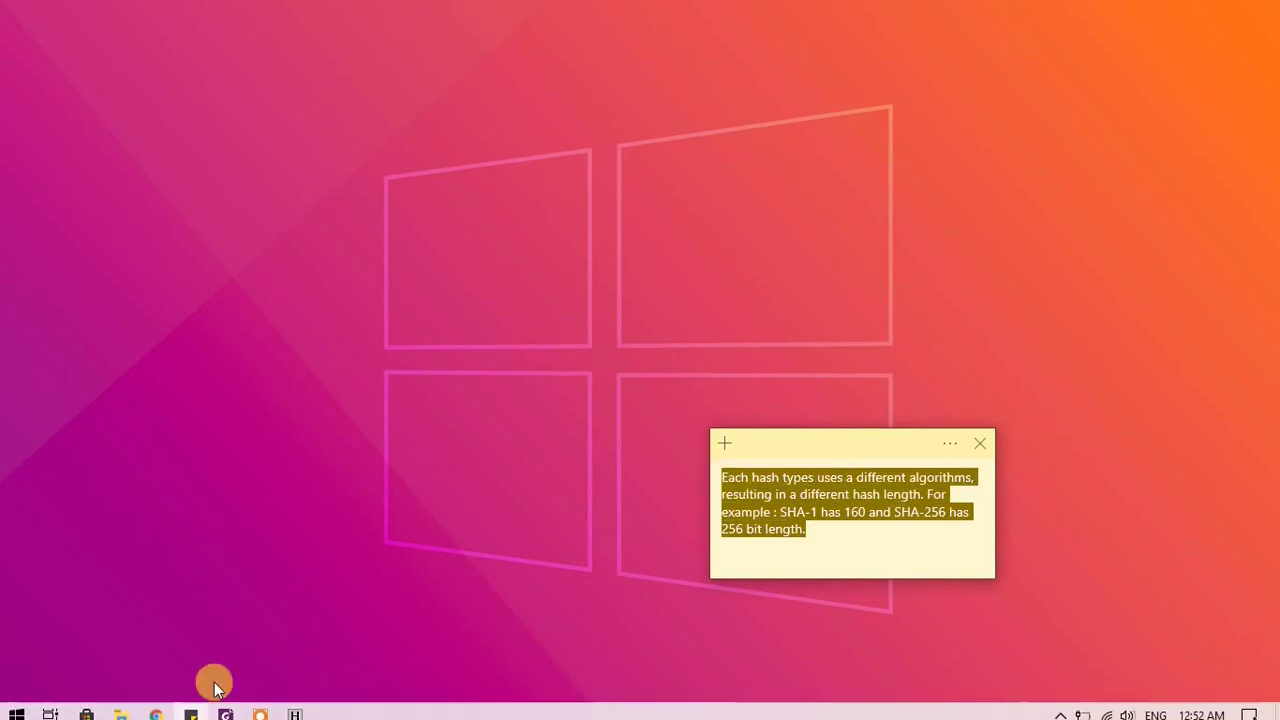
left_click(227, 706)
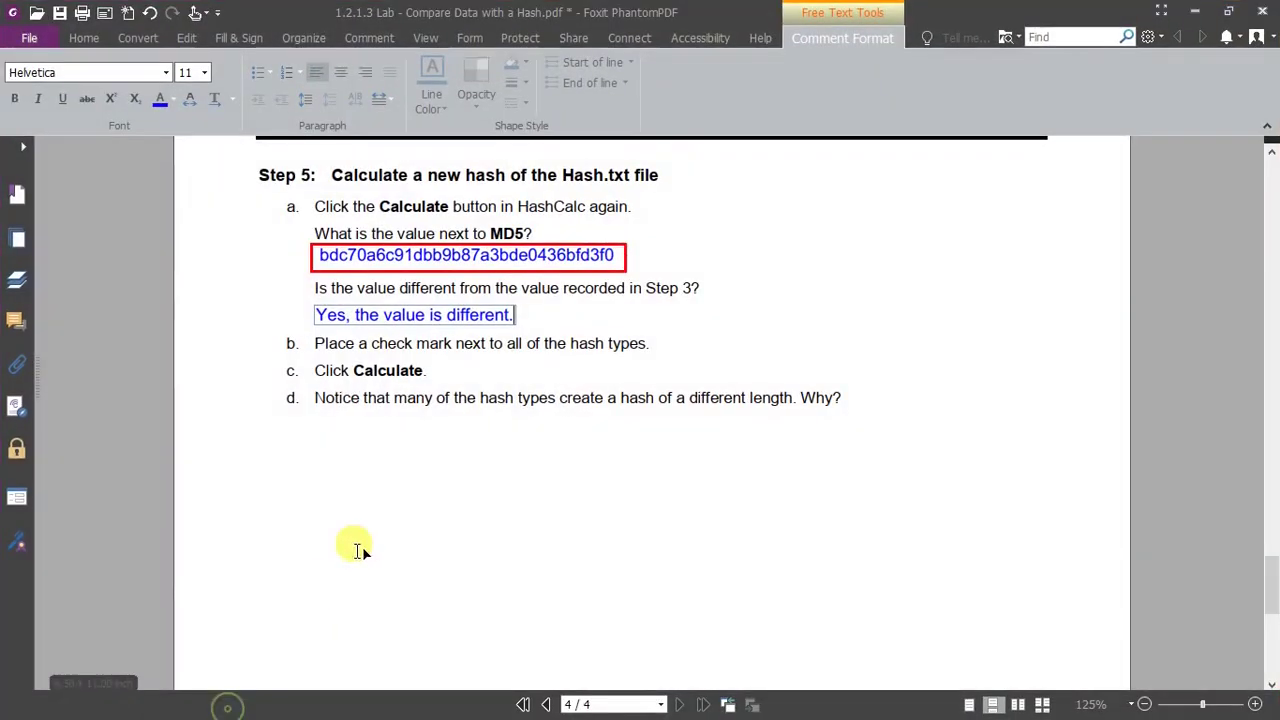
left_click(316, 415)
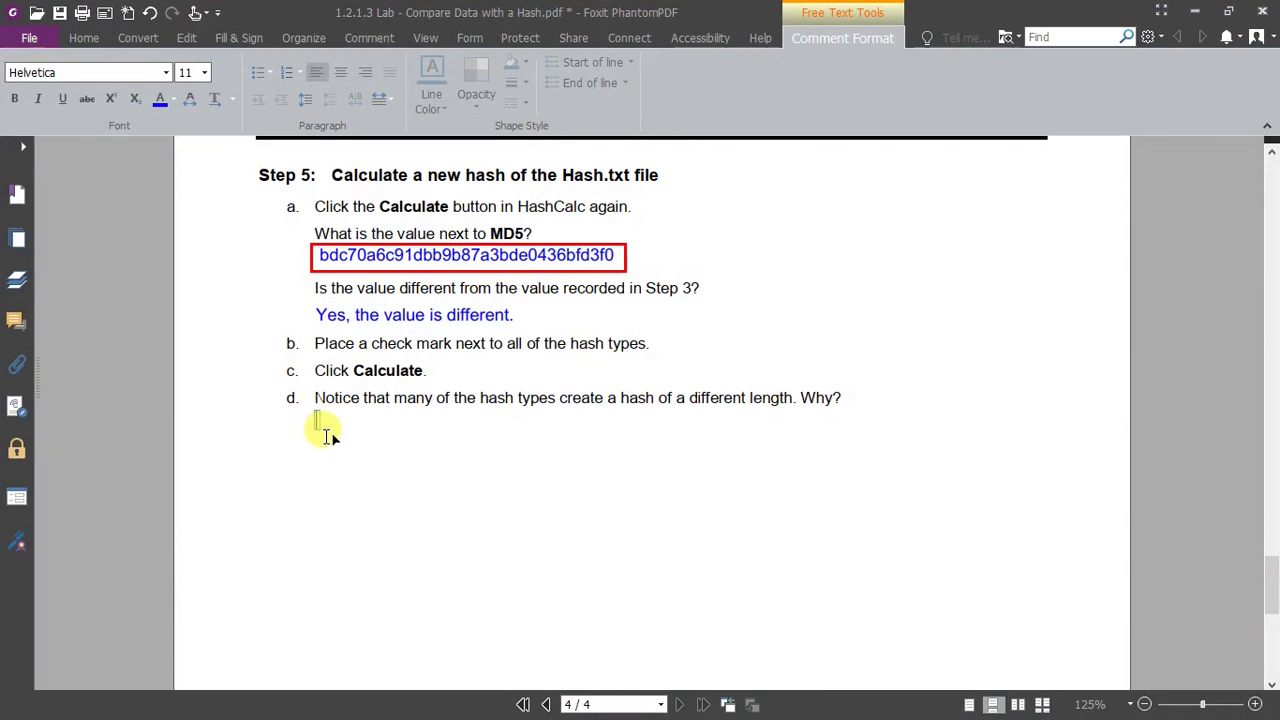
key("ctrl+v")
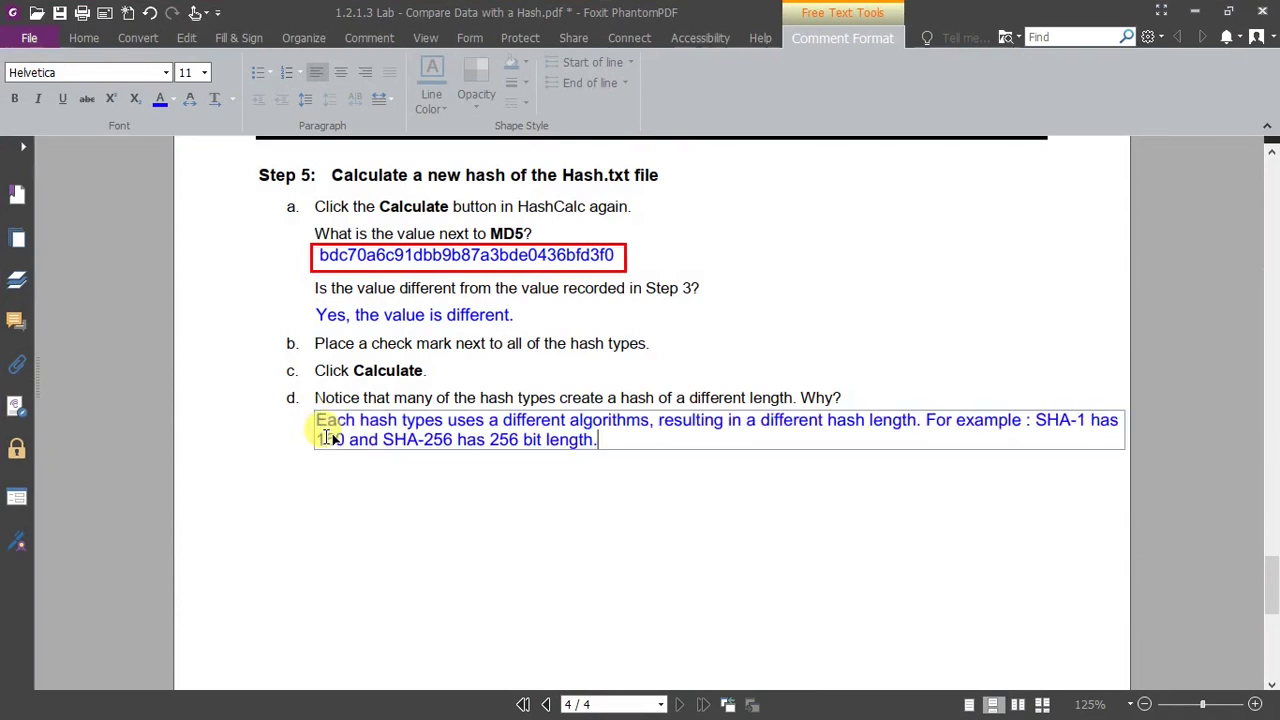
left_click(623, 458)
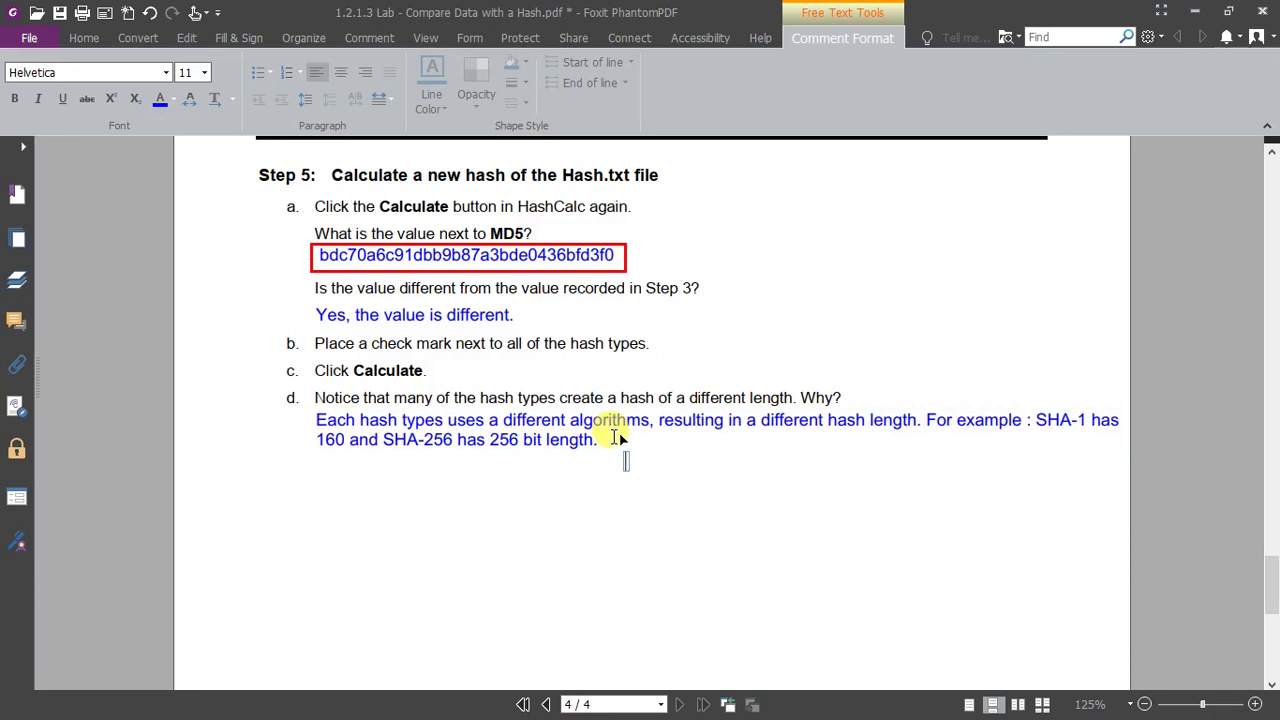